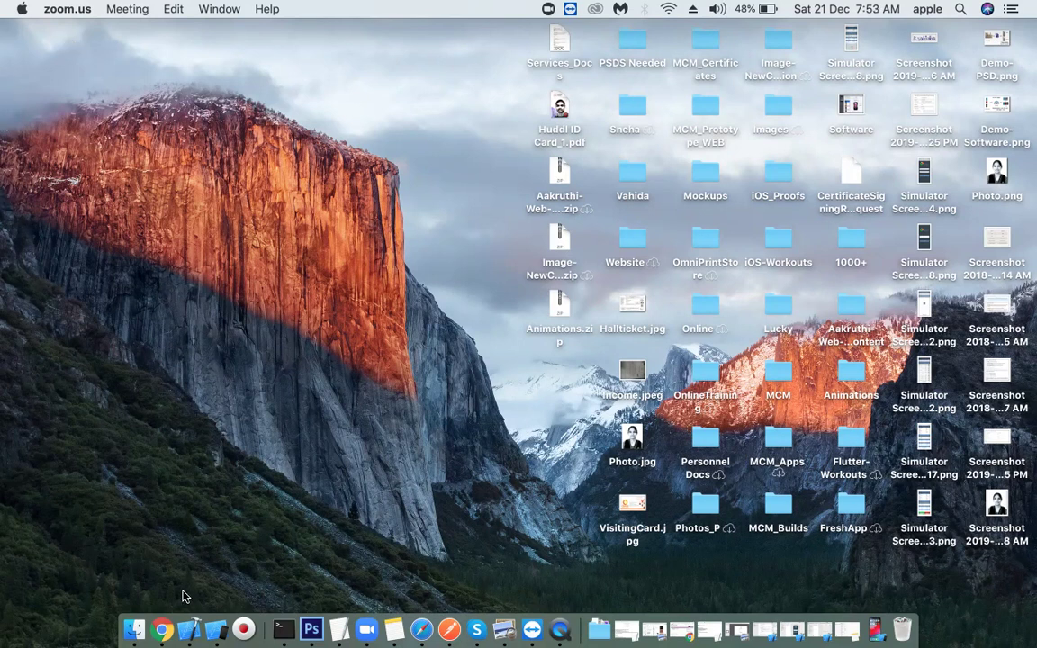
Step: Open the Flipkart site in a new Chrome tab
left_click(162, 628)
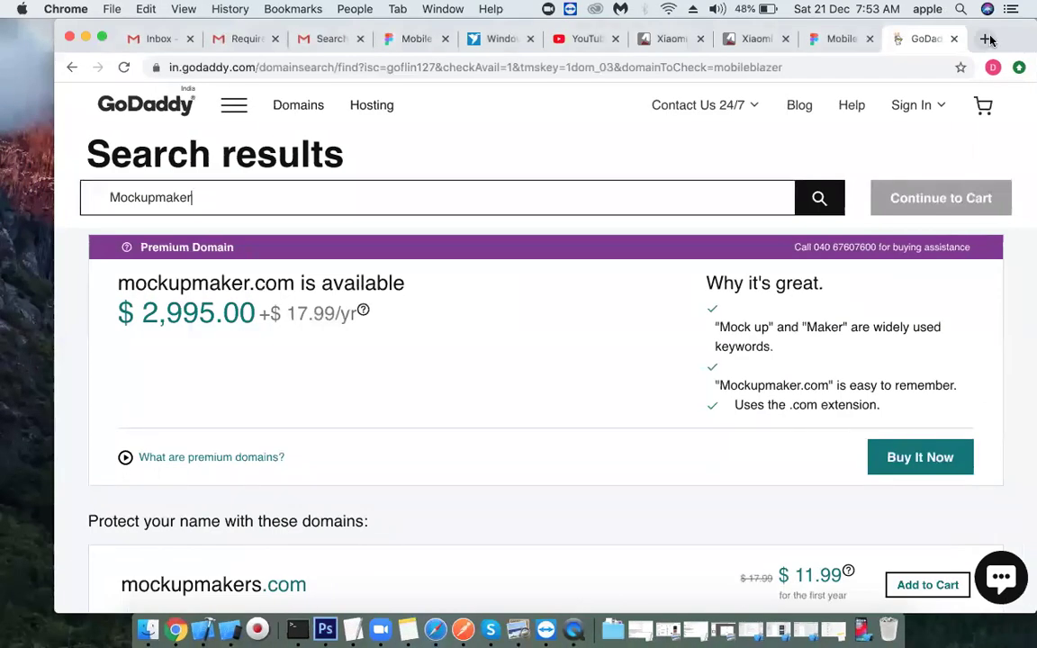
key("super+t")
type("flipk")
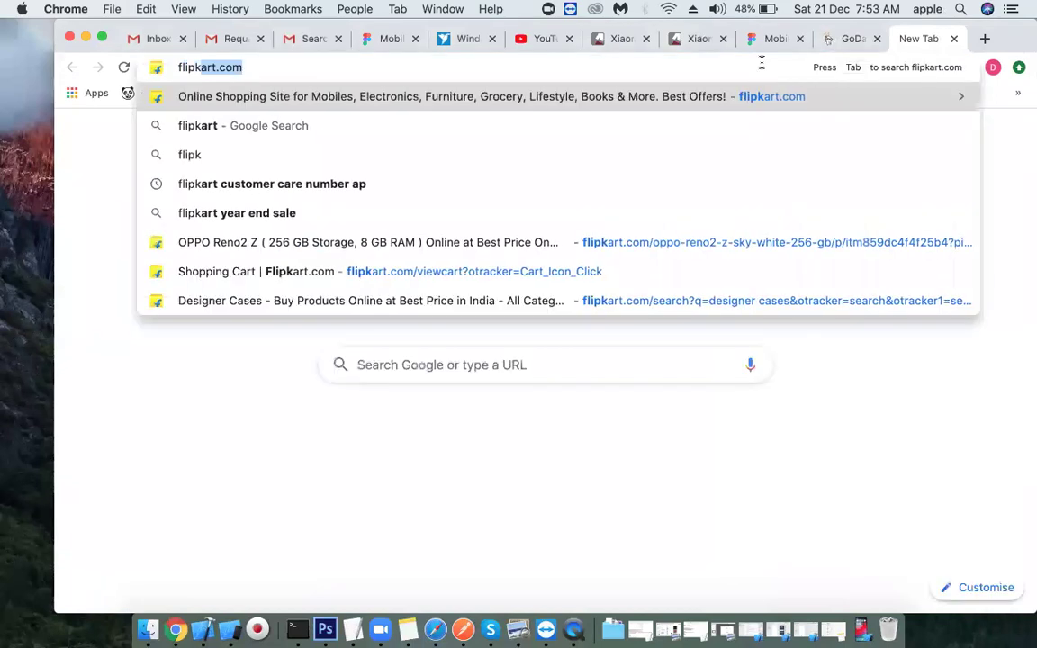
key("Return")
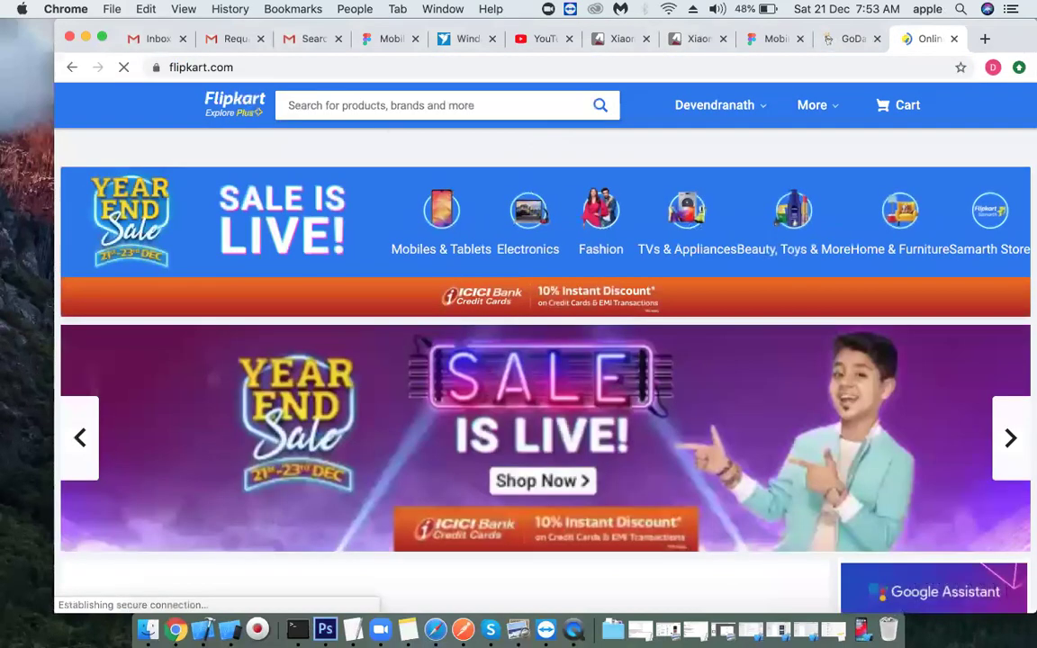
Step: Search Flipkart for 'designer cases' and scroll through the matching phone covers
left_click(348, 104)
type("desi")
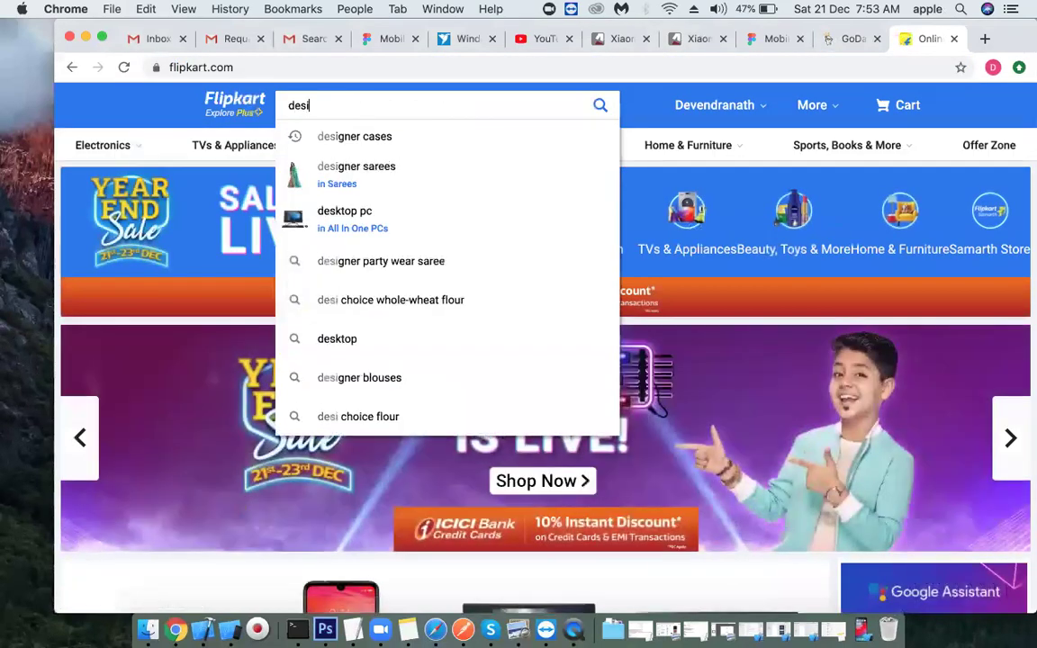
type("gner case")
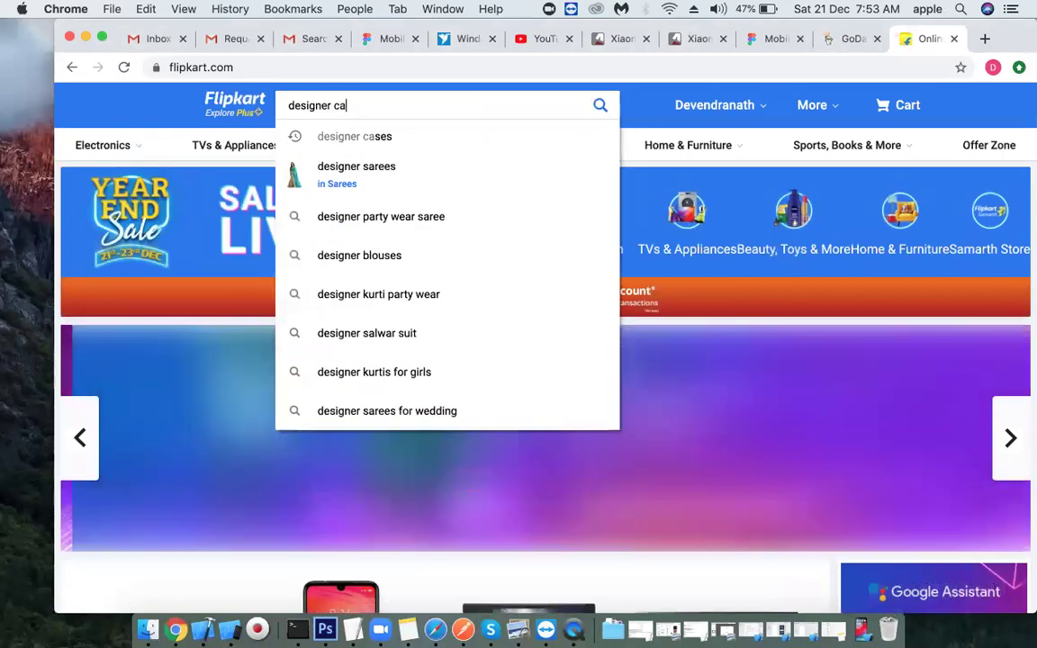
left_click(388, 142)
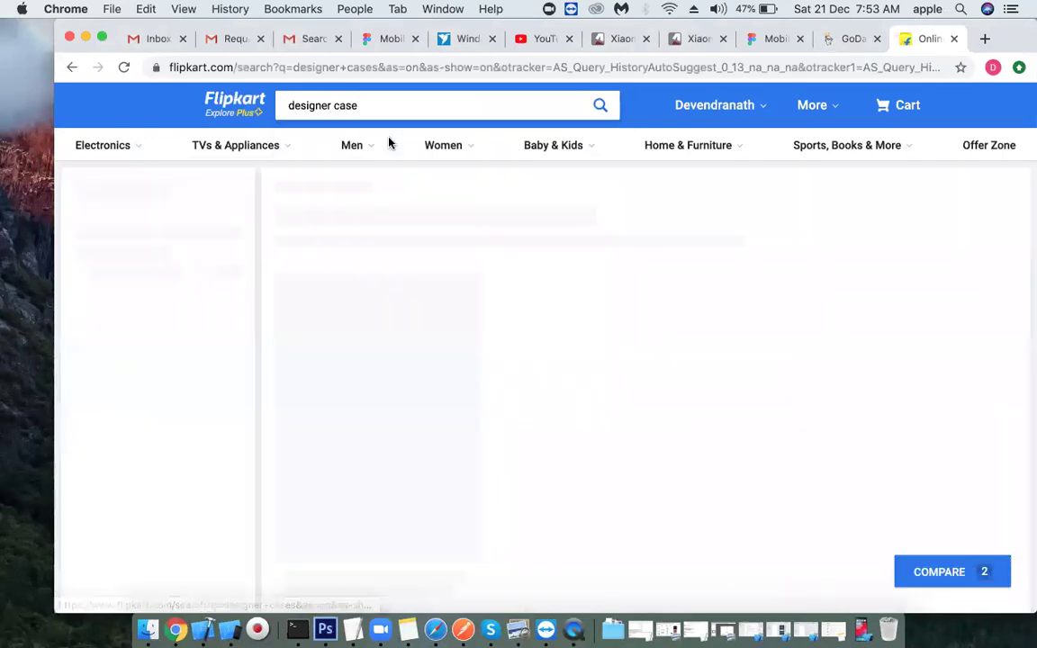
scroll(864, 320, "down", 2)
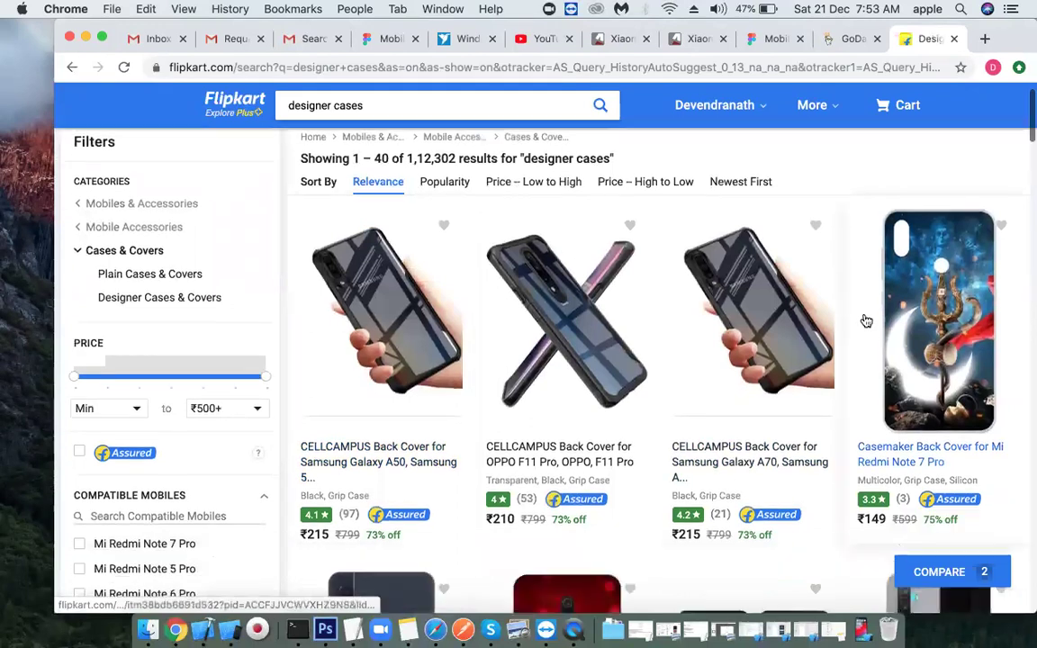
Step: View the ₹149 Casemaker Mi Redmi Note 7 Pro cover page, then minimise Chrome to the desktop
left_click(864, 306)
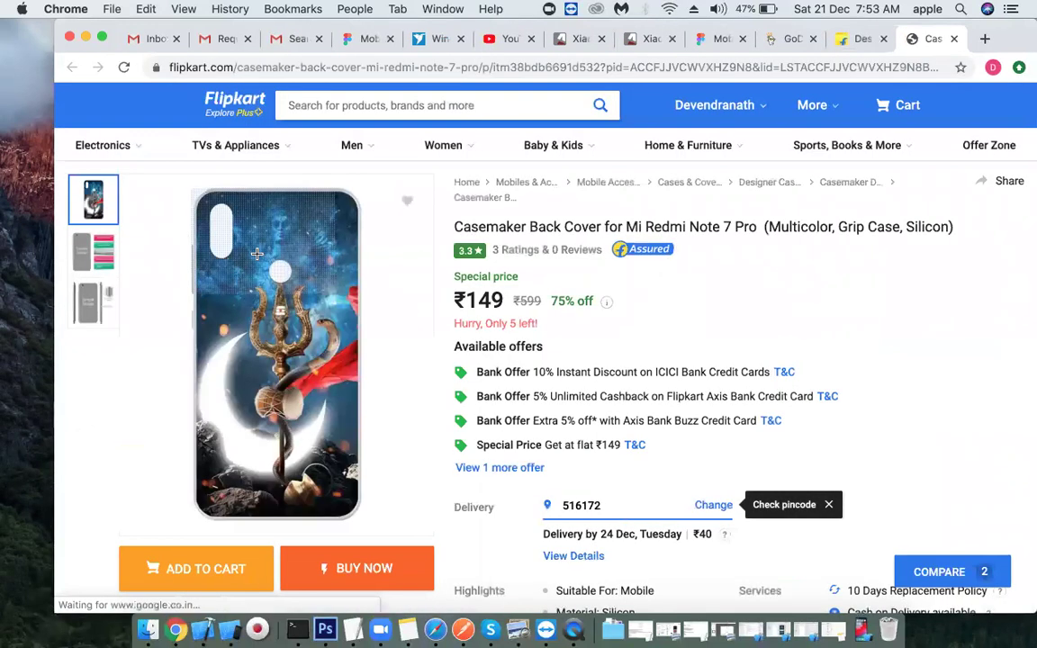
mouse_move(221, 243)
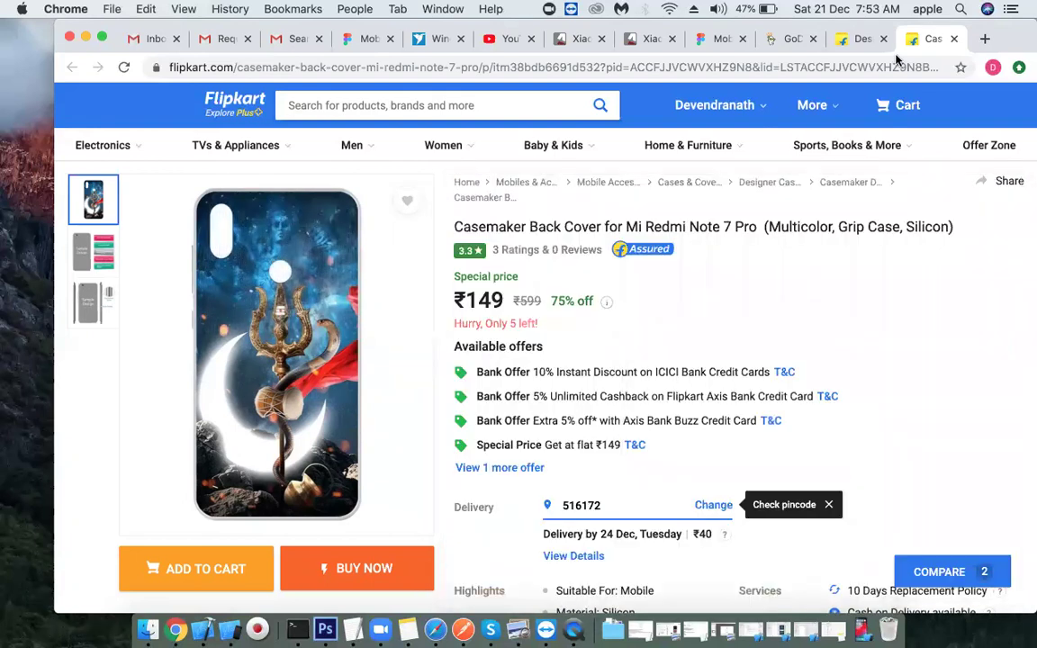
key("super+Tab")
key("super+Tab")
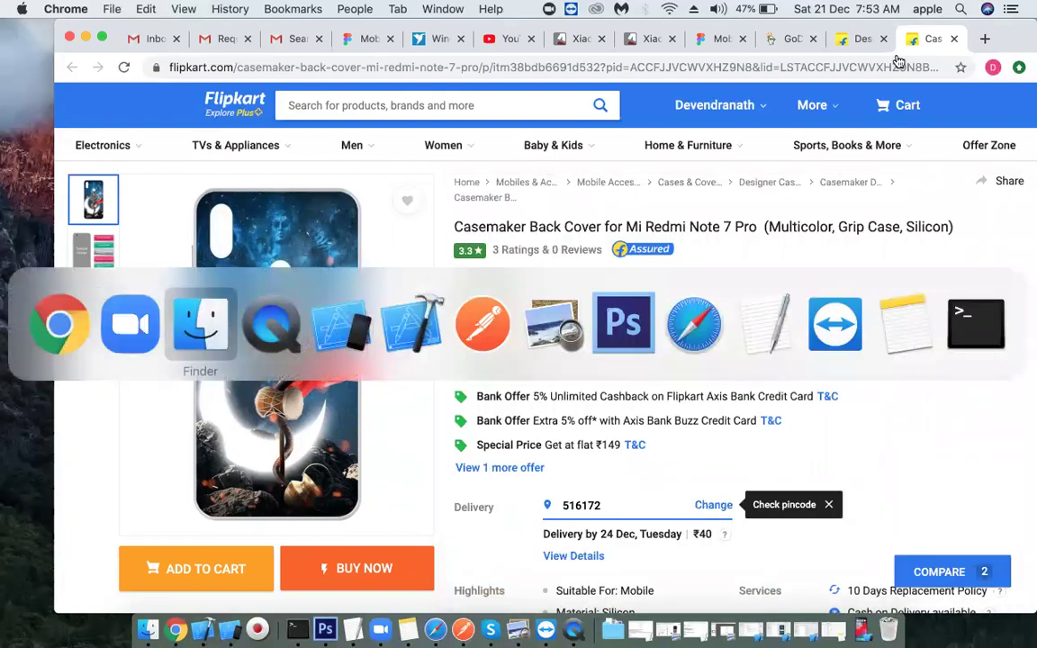
key("super+Tab")
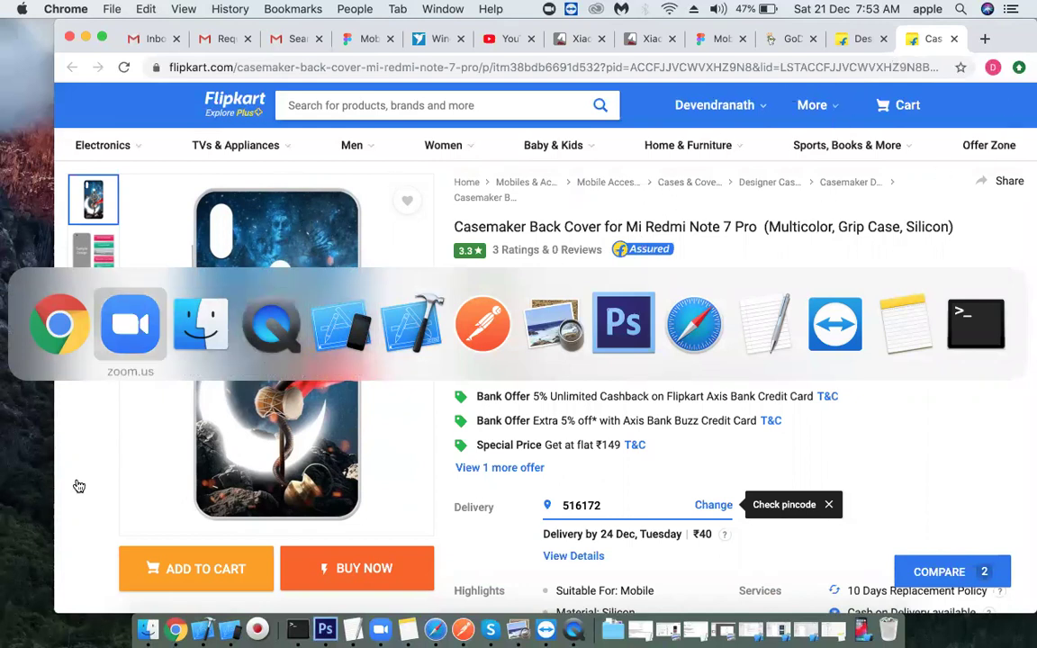
key("Escape")
left_click(84, 37)
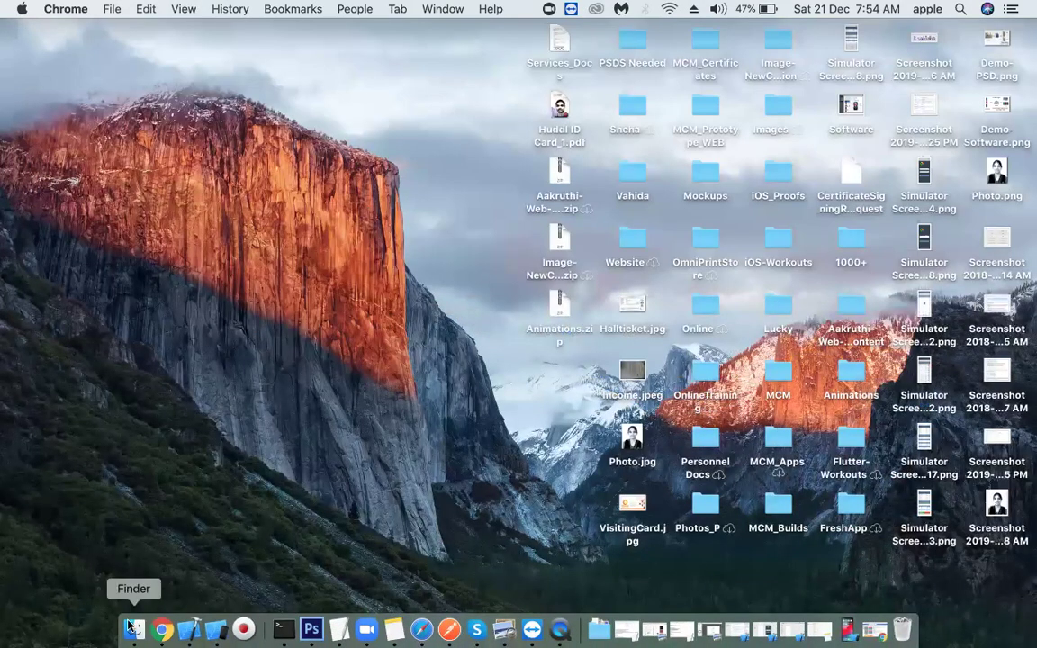
left_click(312, 629)
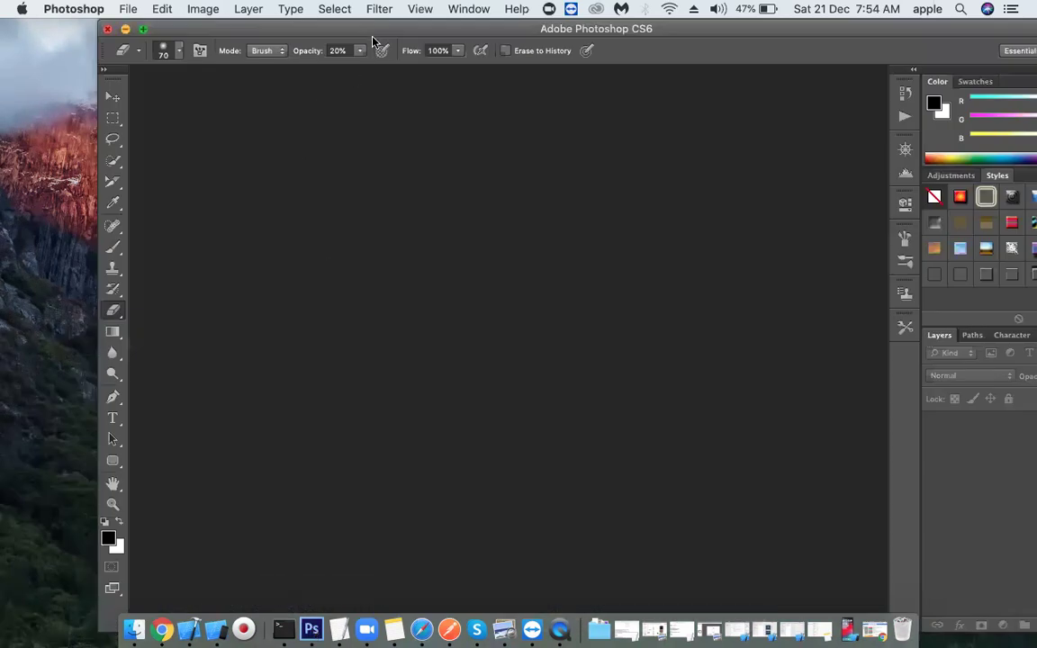
left_click_drag(370, 26, 328, 18)
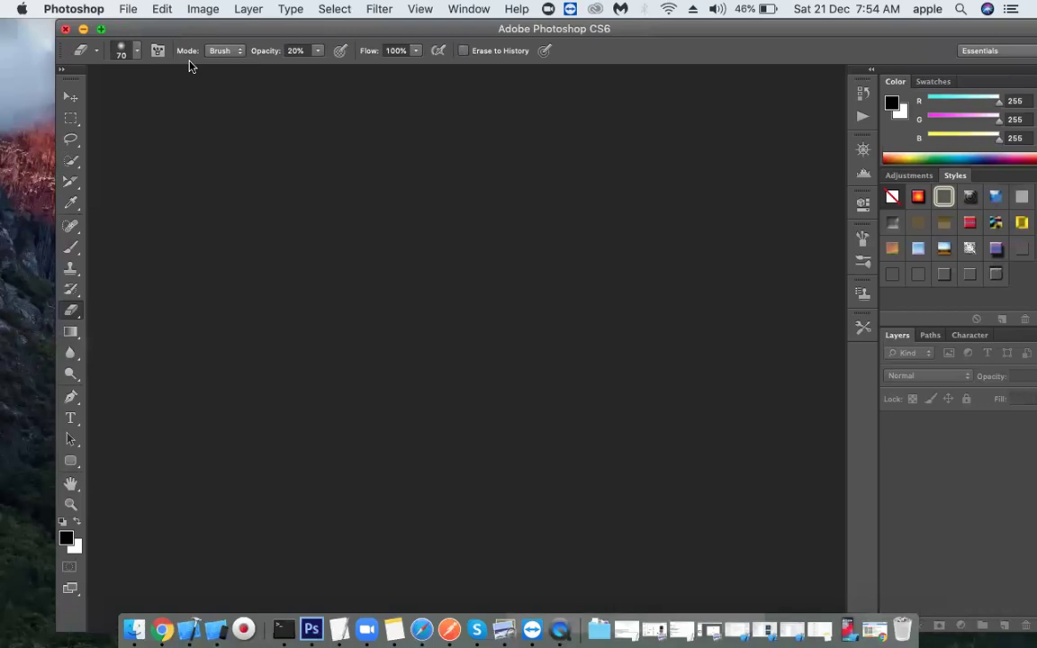
left_click(66, 29)
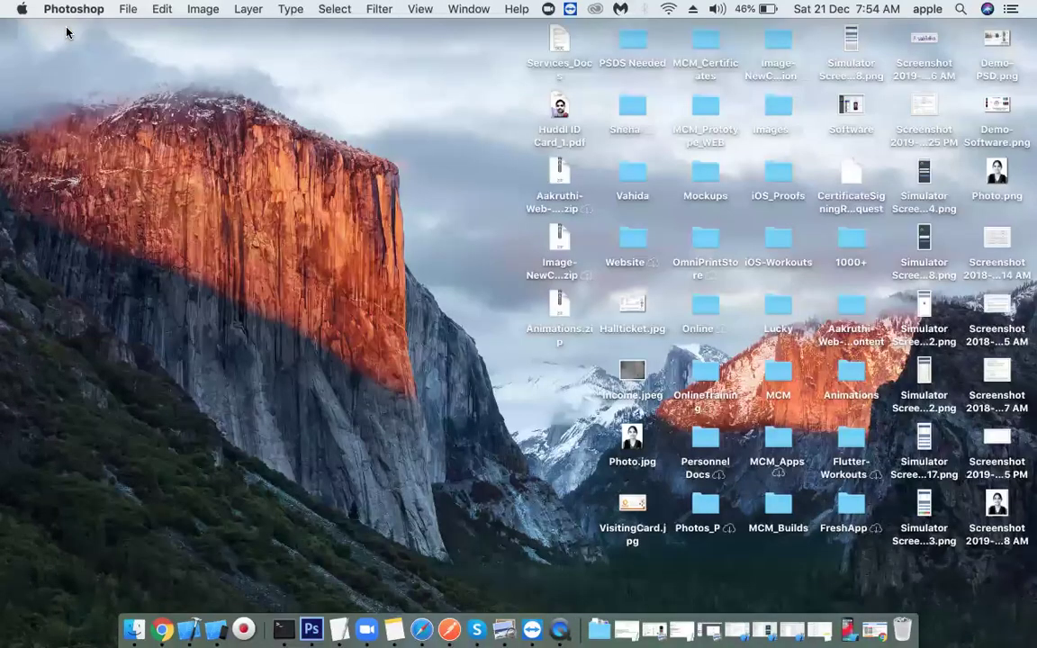
Step: Open Development > PSDs in Finder and inspect the APPLE mockups' NOLOGO and LOGO subfolders
left_click(133, 629)
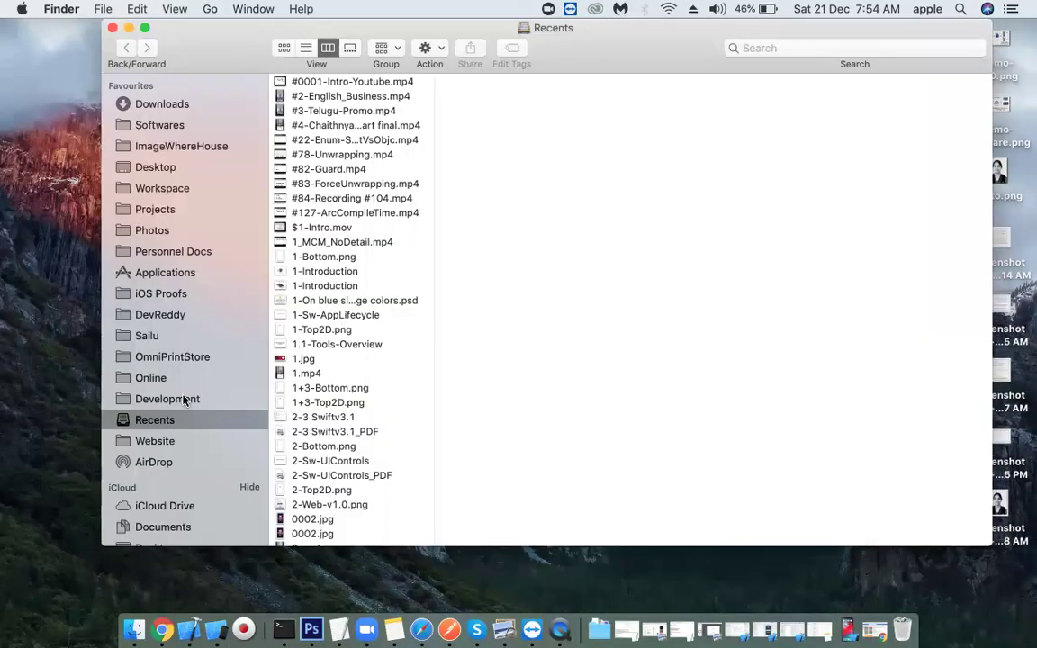
left_click(168, 398)
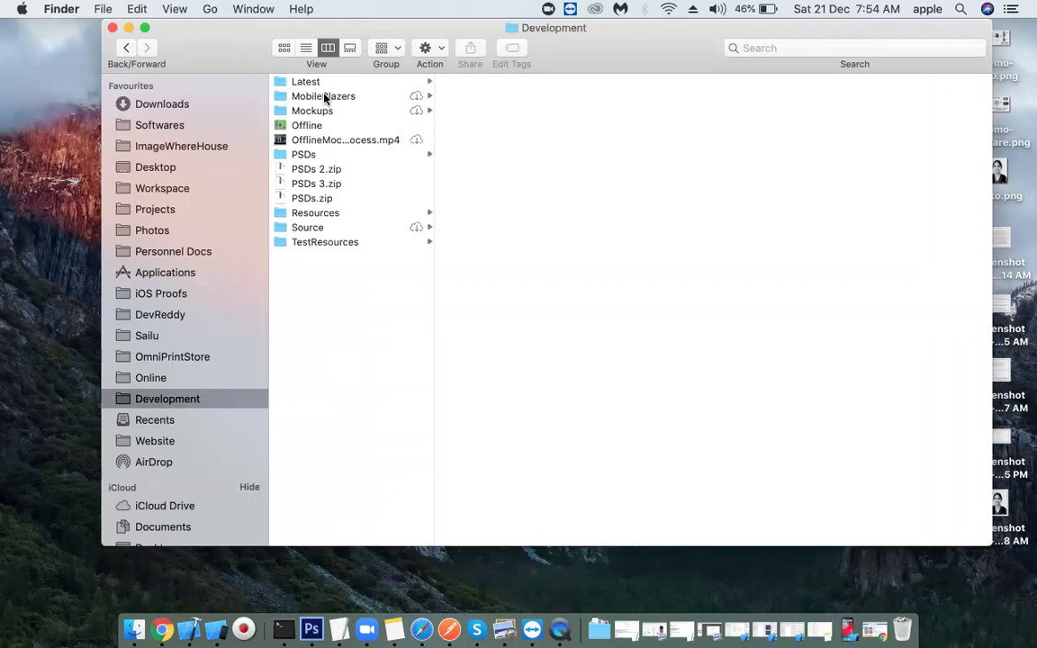
left_click(315, 111)
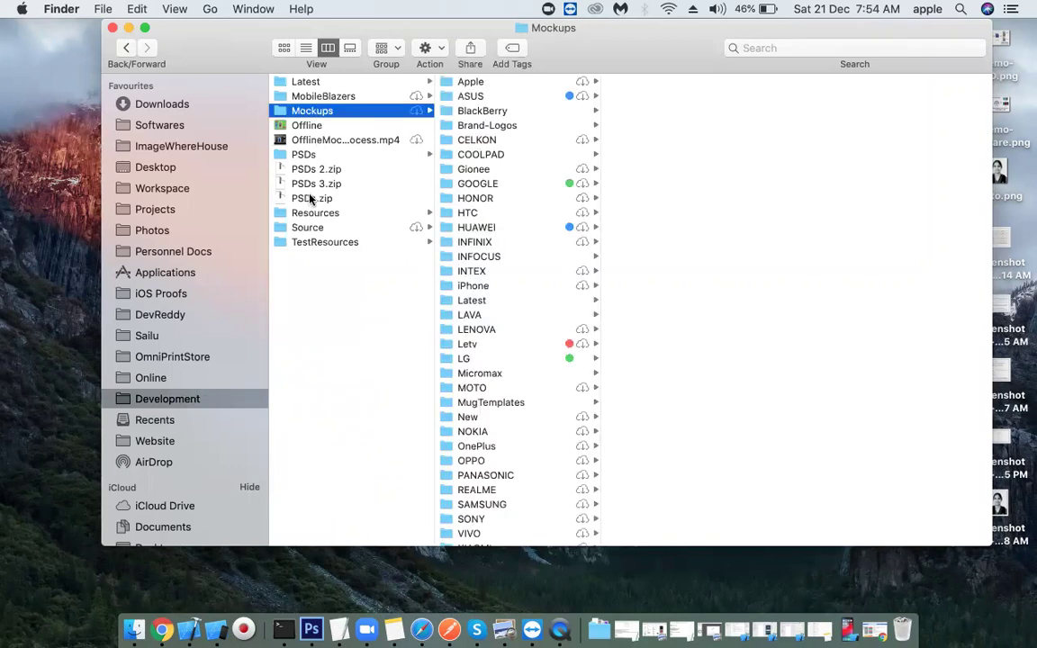
left_click(310, 155)
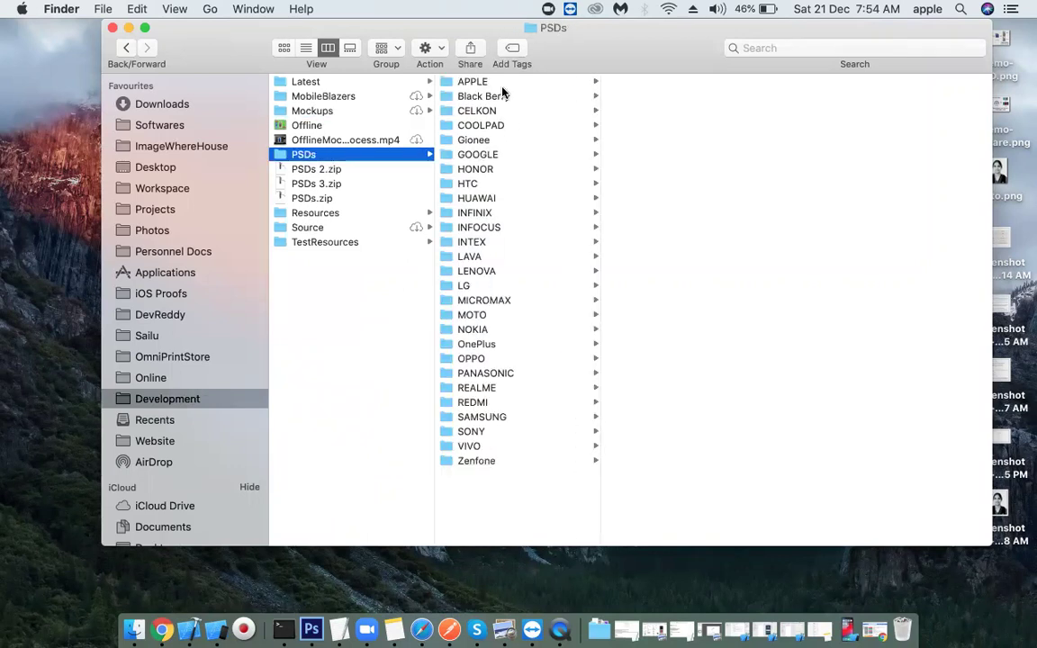
left_click(475, 83)
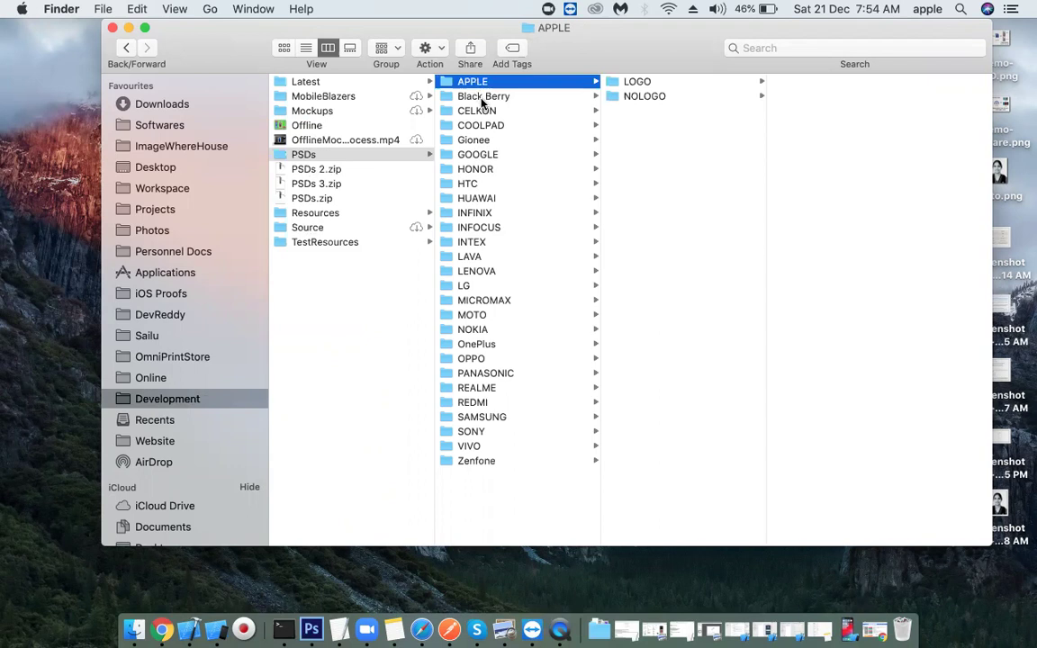
left_click(639, 96)
key("Up")
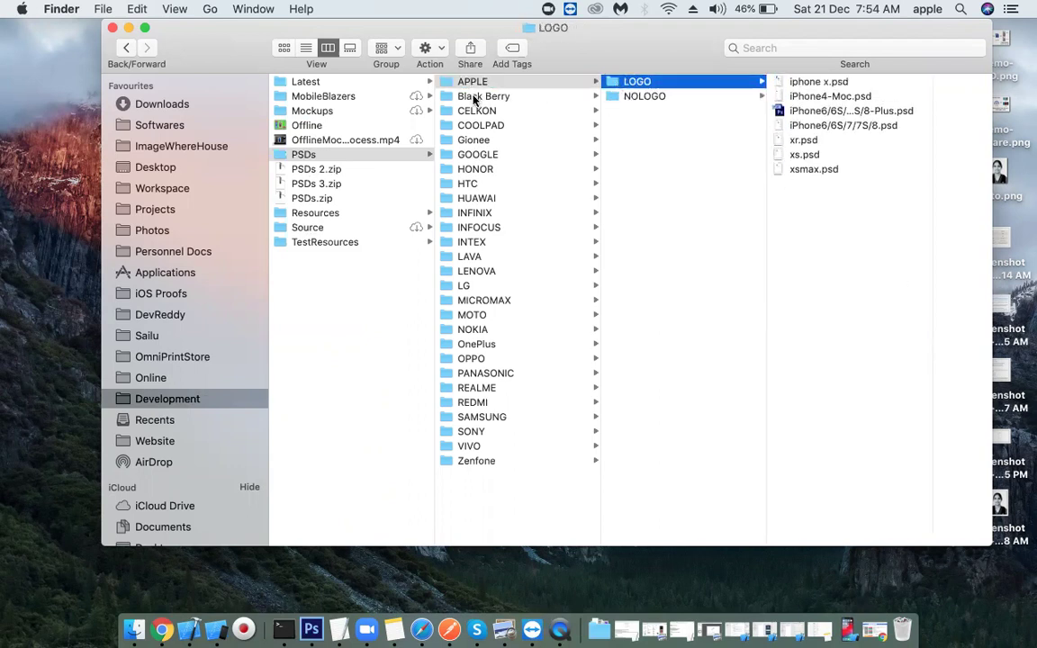
Step: Browse the Black Berry, GOOGLE, OPPO, SAMSUNG and VIVO mockup folders
left_click(474, 97)
left_click(490, 154)
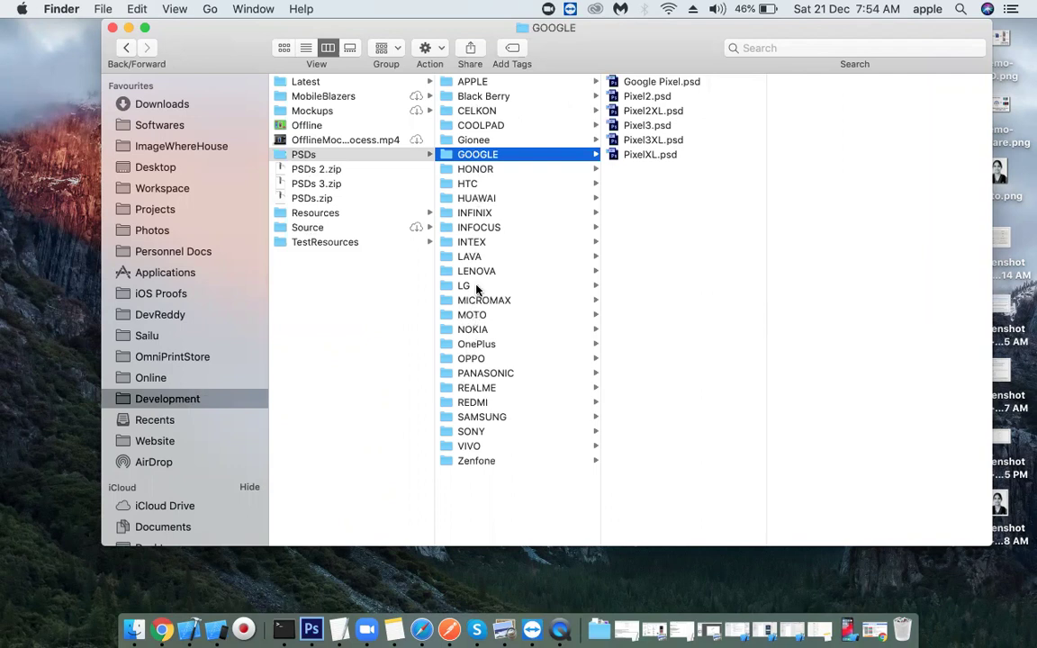
left_click(472, 360)
scroll(635, 369, "down", 3)
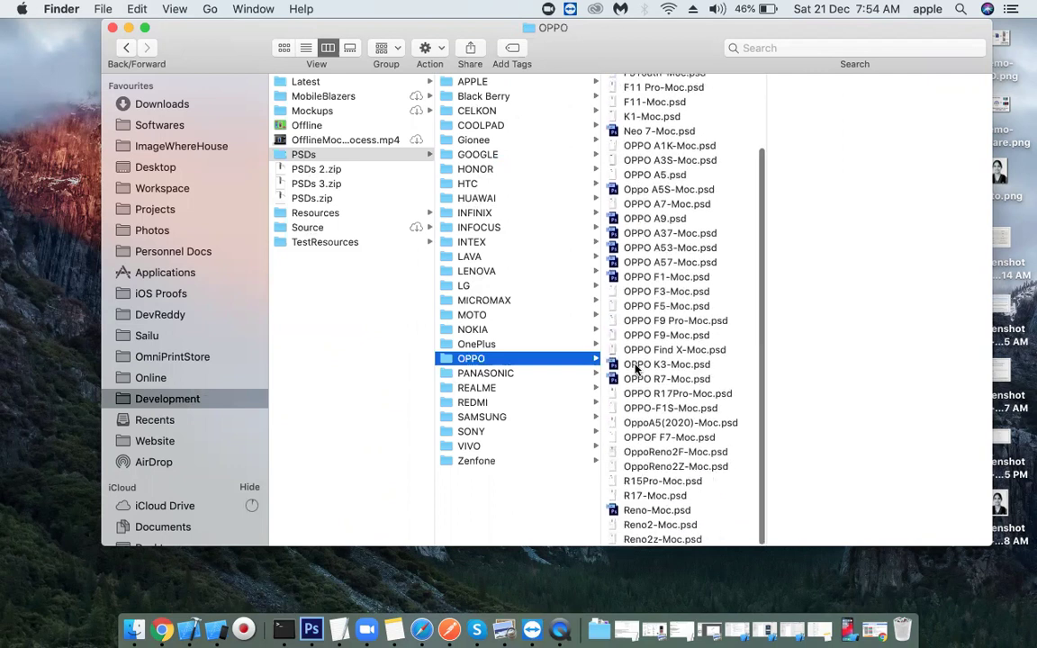
left_click(548, 416)
scroll(680, 431, "down", 10)
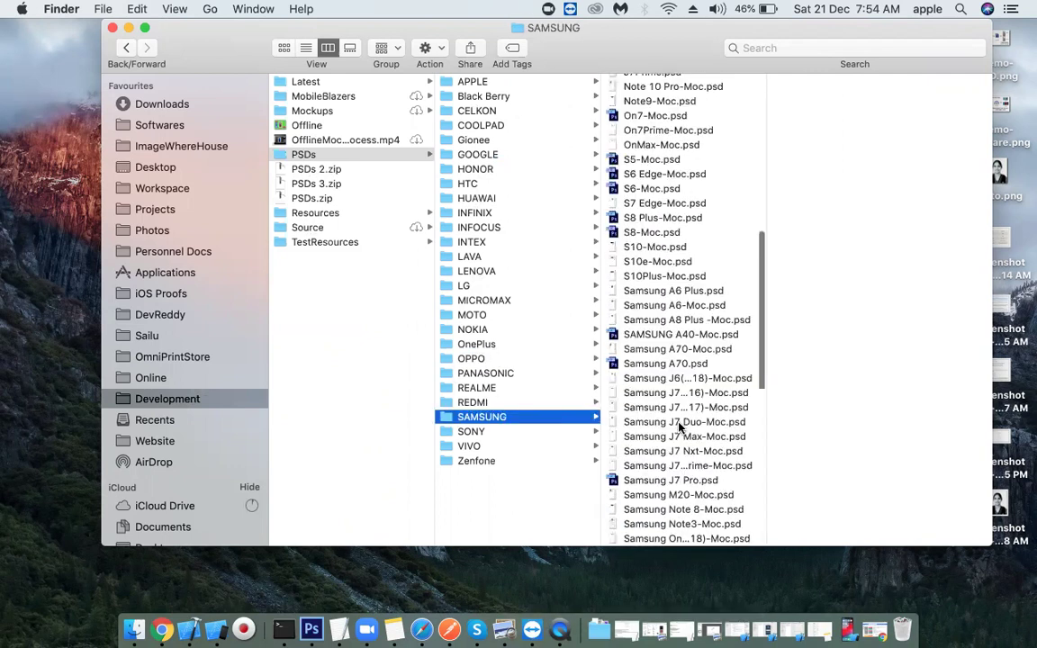
scroll(680, 429, "down", 2)
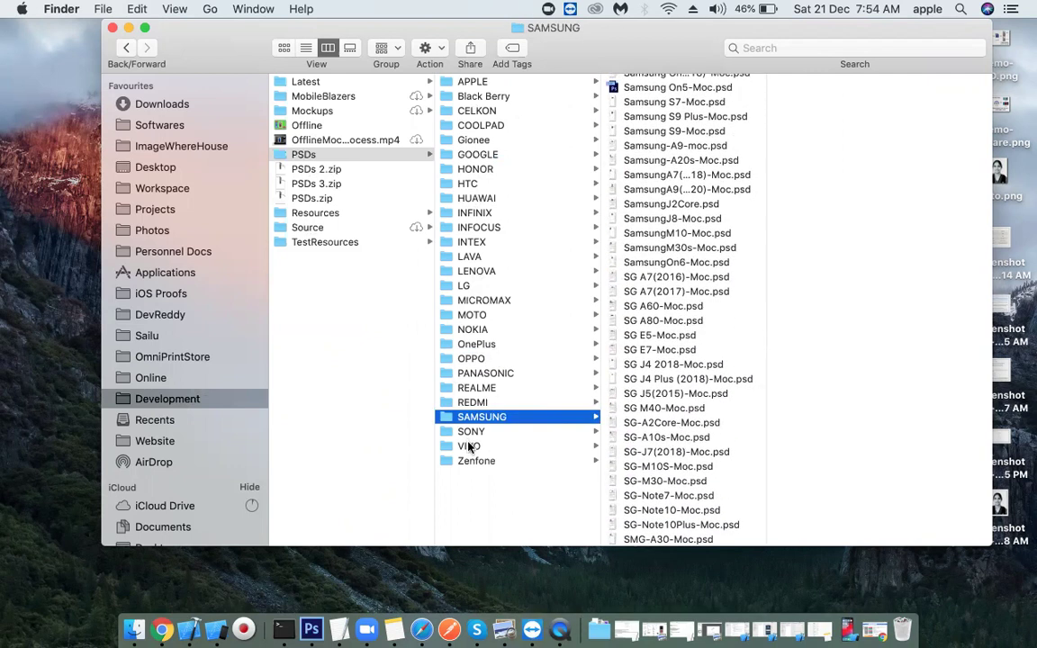
left_click(469, 445)
scroll(668, 411, "down", 5)
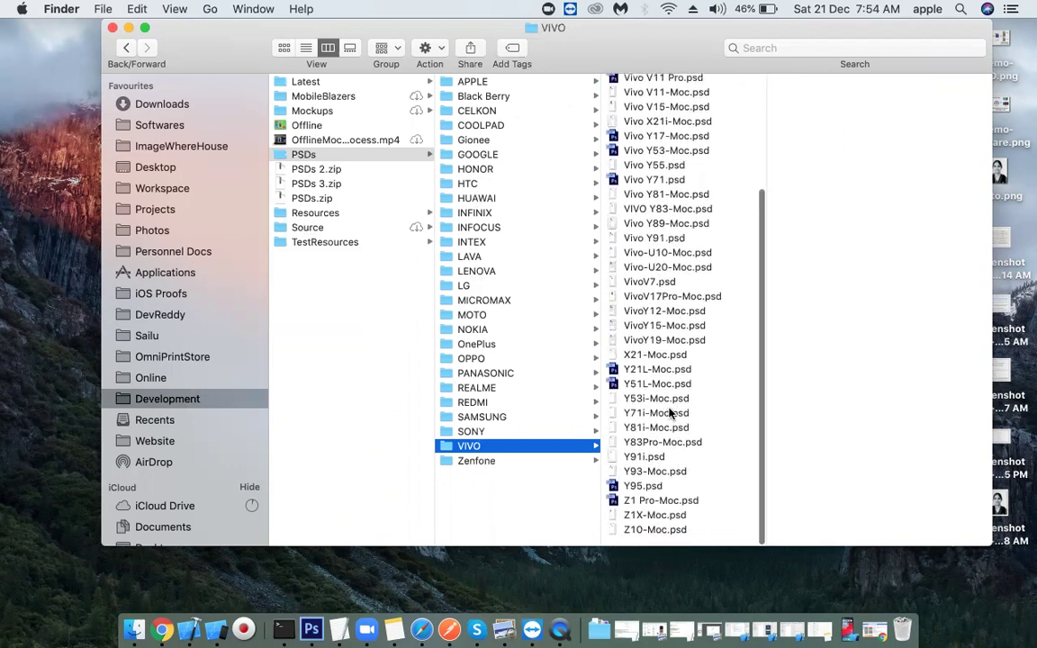
Step: Browse the REDMI, REALME, OnePlus, NOKIA, MOTO, HTC and HONOR folders, ending on REDMI
left_click(477, 403)
scroll(668, 400, "down", 5)
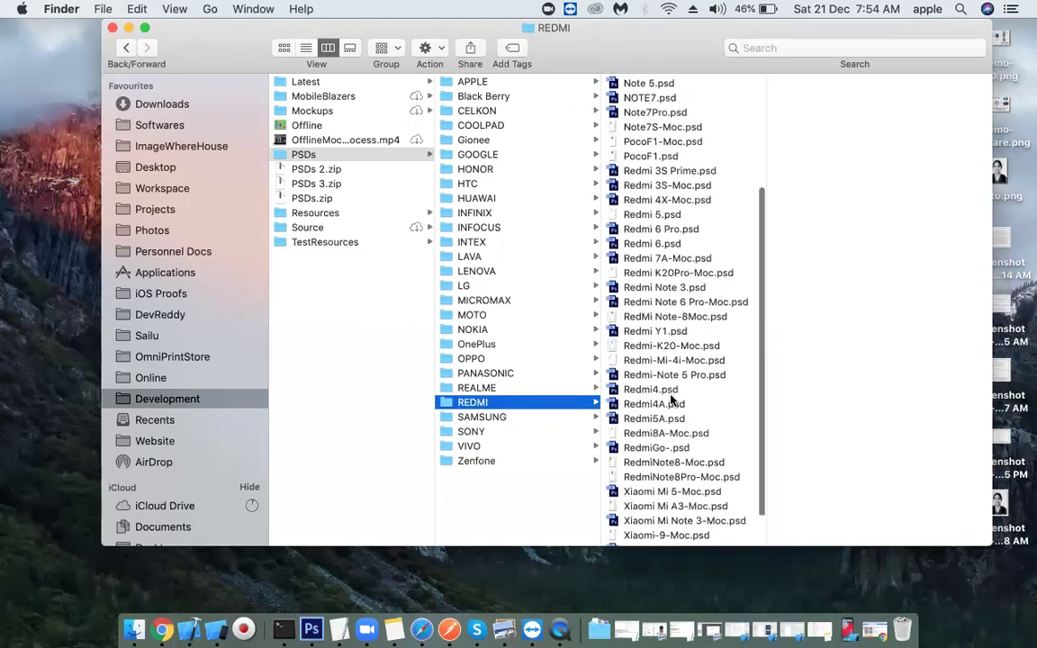
left_click(492, 388)
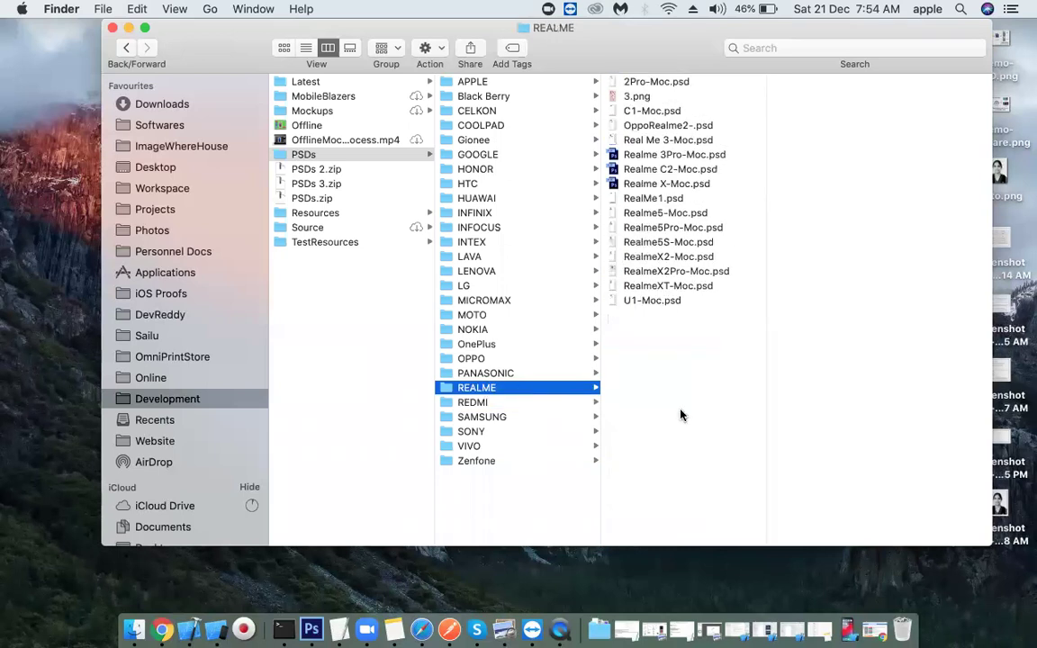
scroll(661, 300, "down", 1)
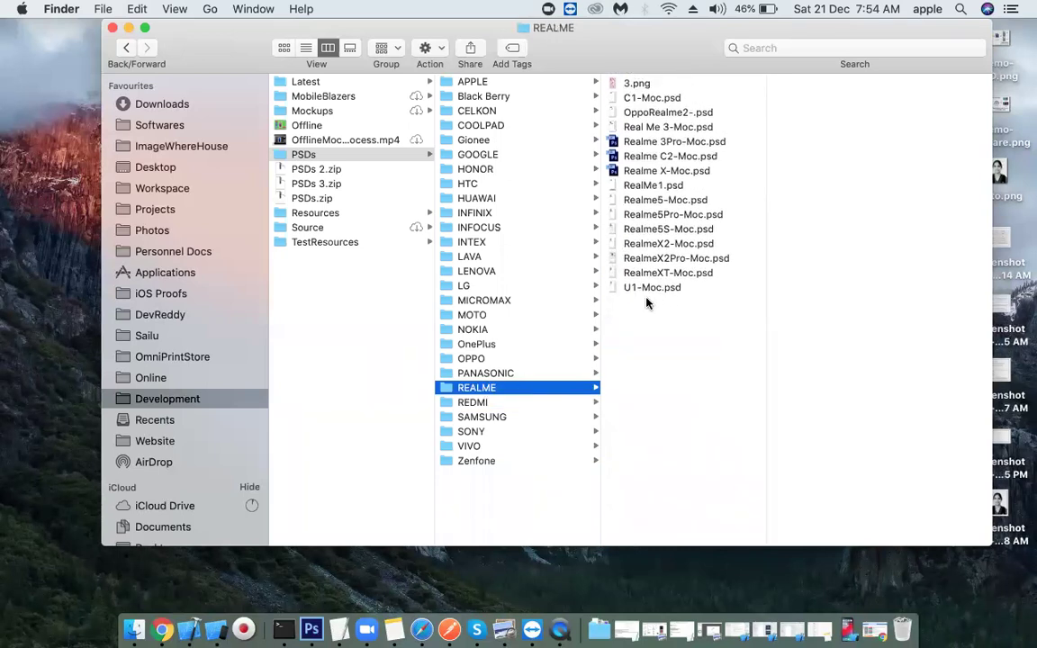
left_click(485, 345)
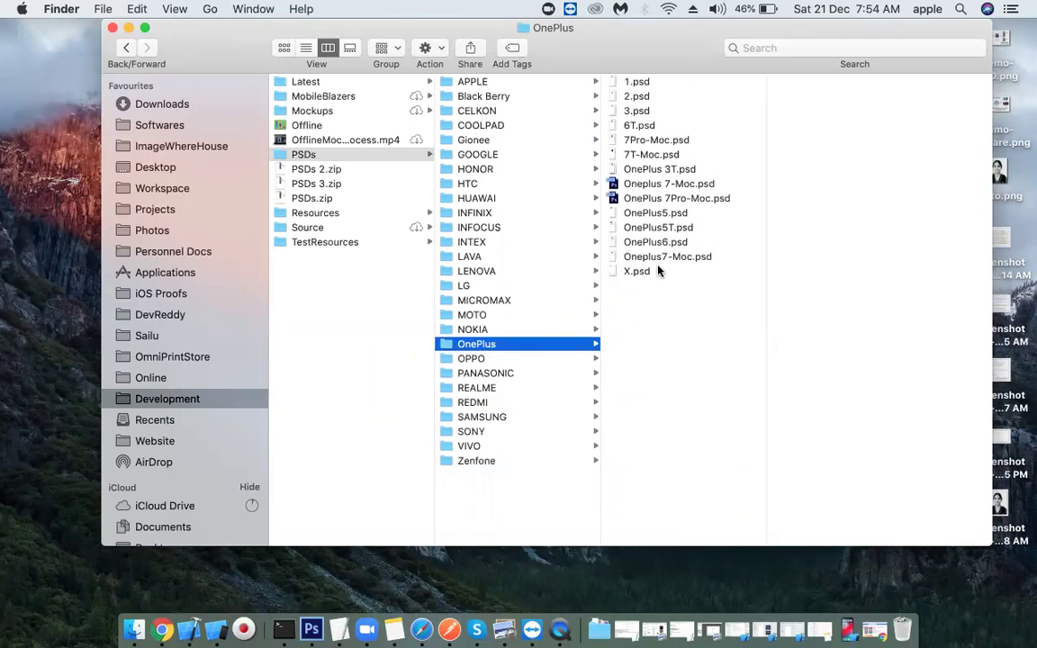
left_click(491, 330)
left_click(473, 316)
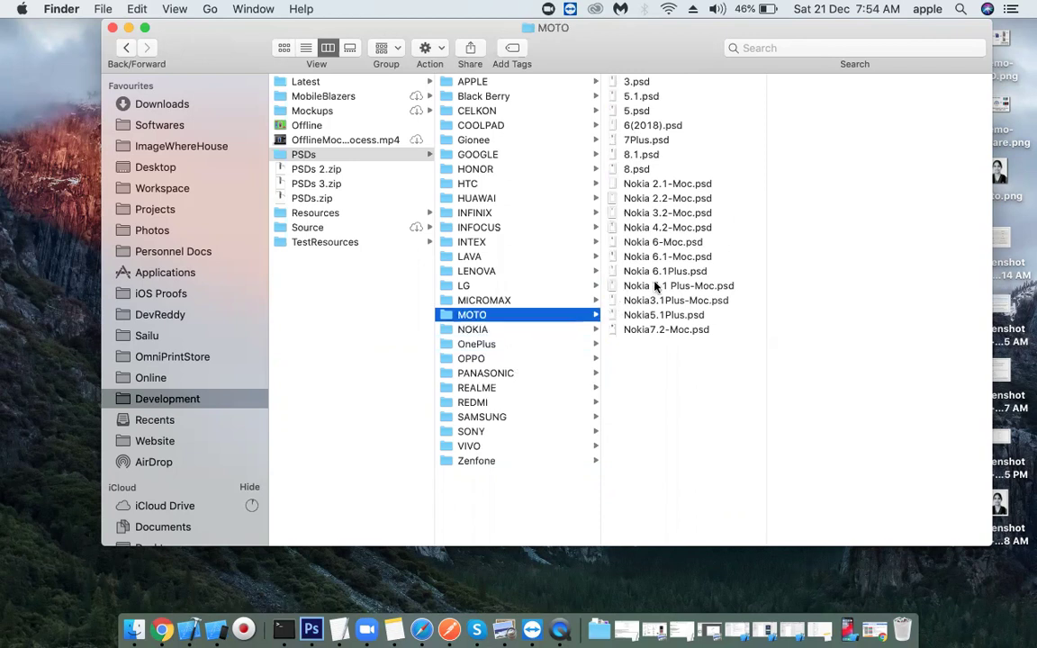
left_click(487, 182)
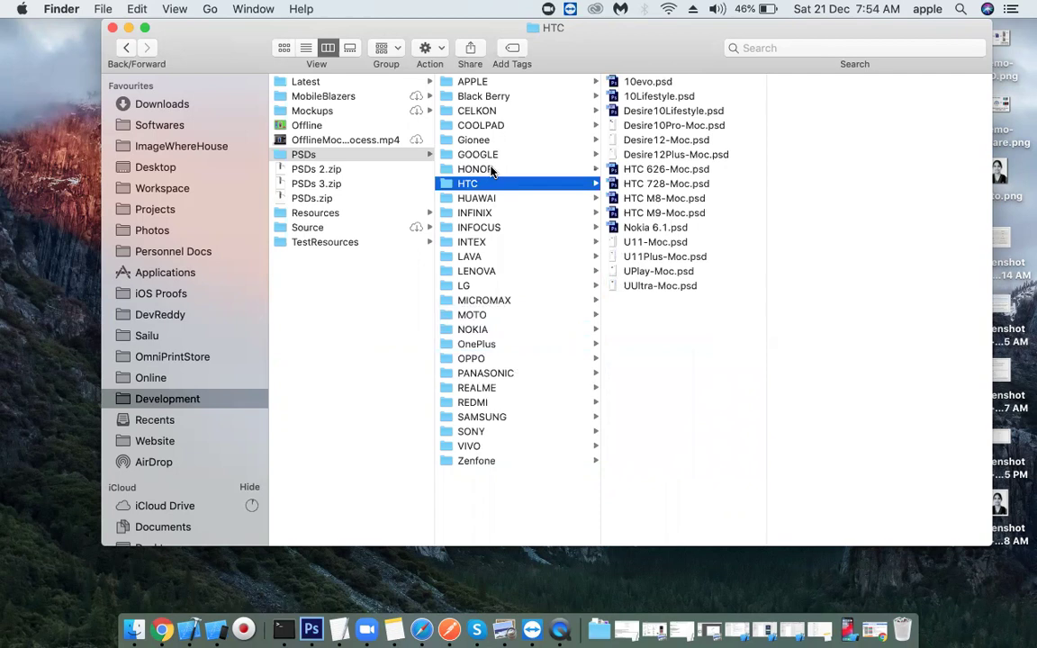
left_click(491, 170)
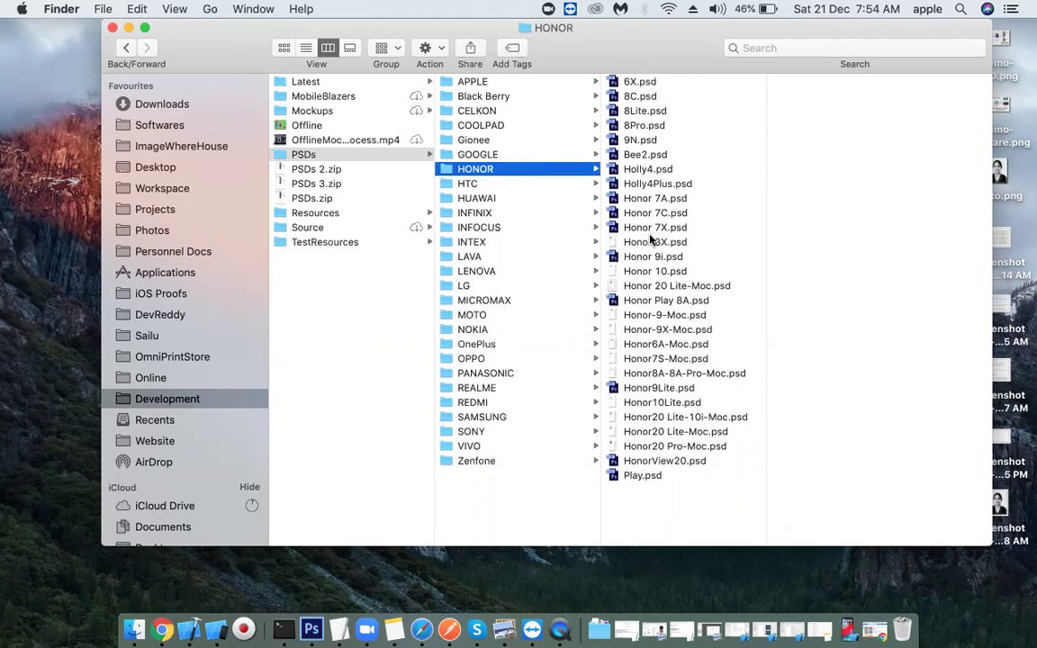
left_click(477, 404)
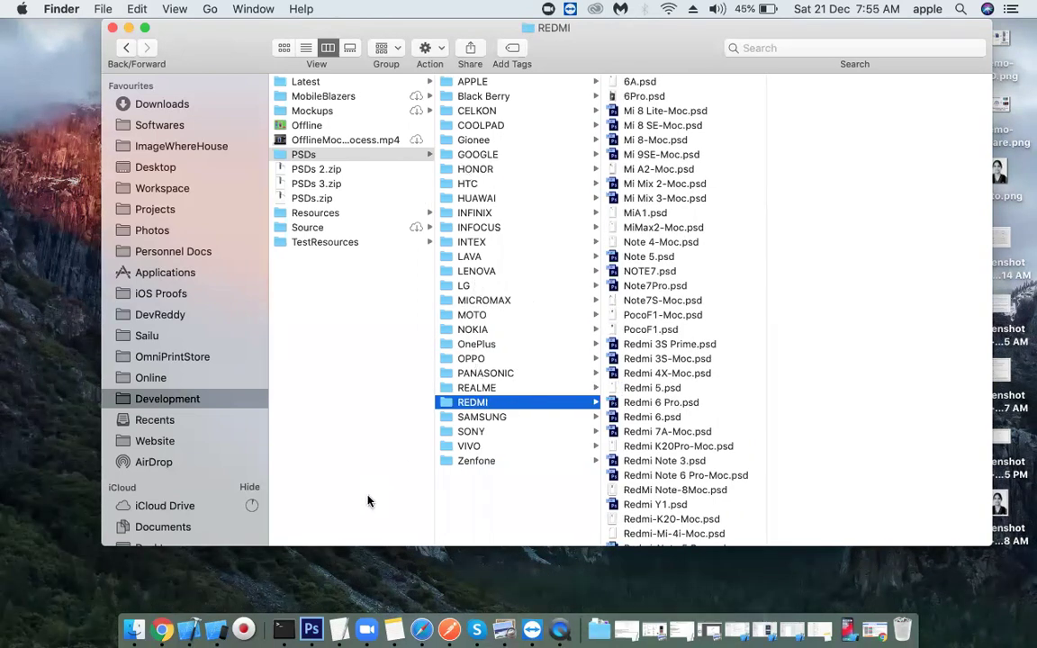
Step: Quit Photoshop from its Dock menu and close the Finder window
right_click(312, 630)
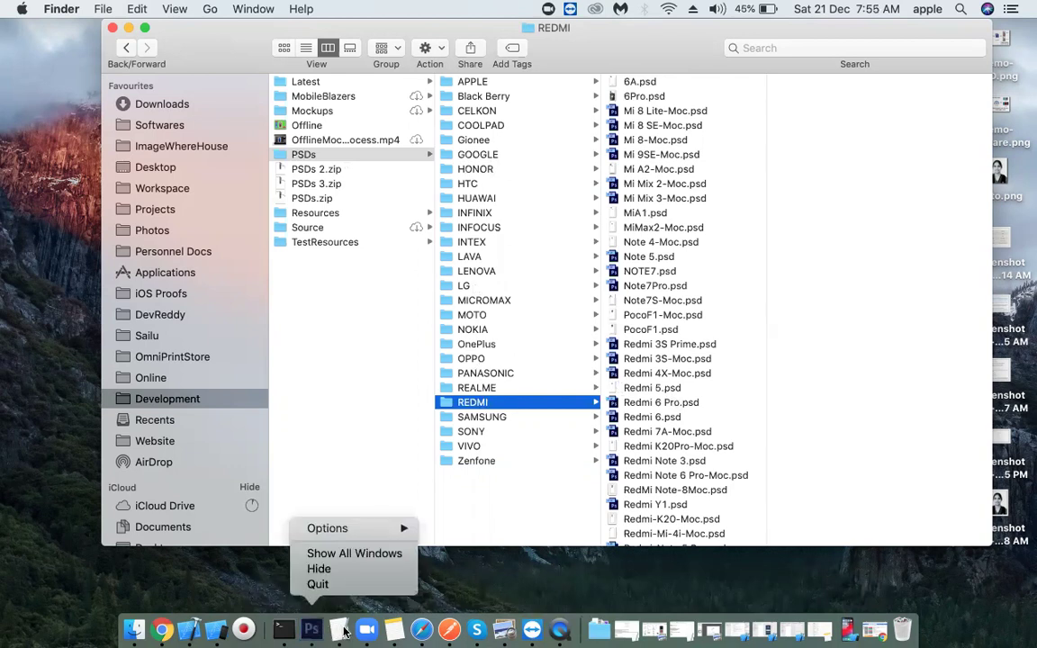
left_click(319, 584)
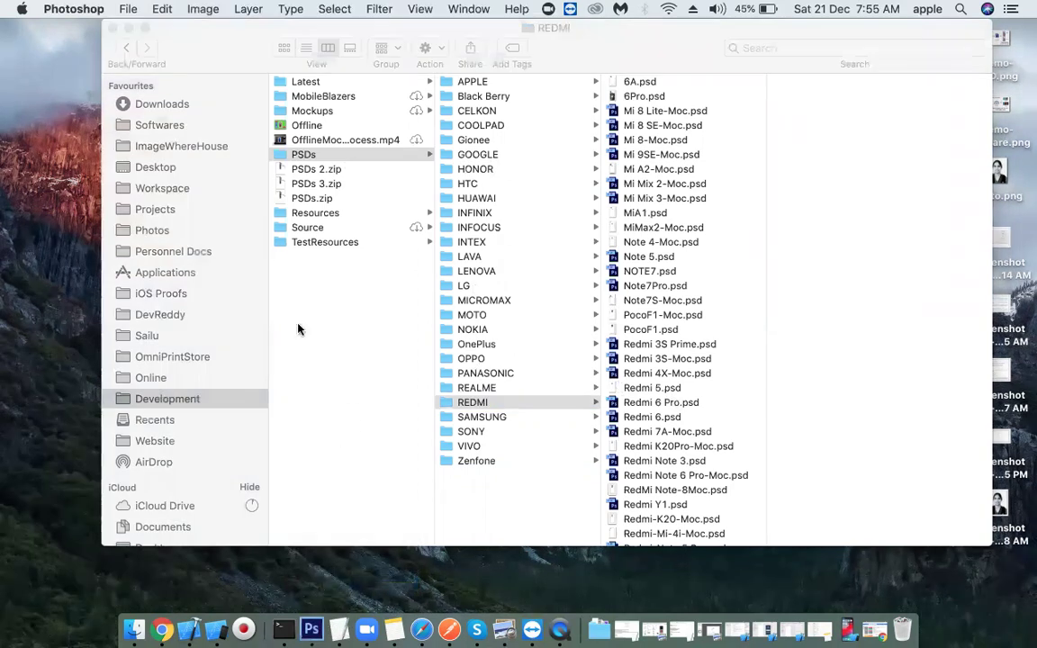
left_click(112, 29)
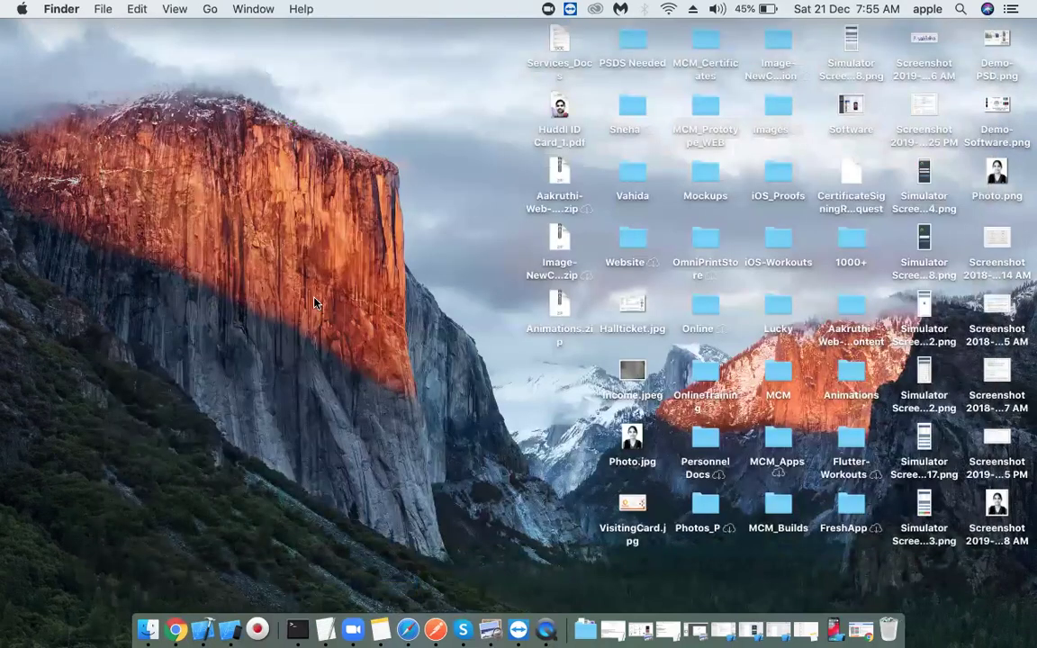
Step: Search Spotlight for 'photoshop', fixing the misspellings, and launch Adobe Photoshop CS6
key("super+space")
type("post")
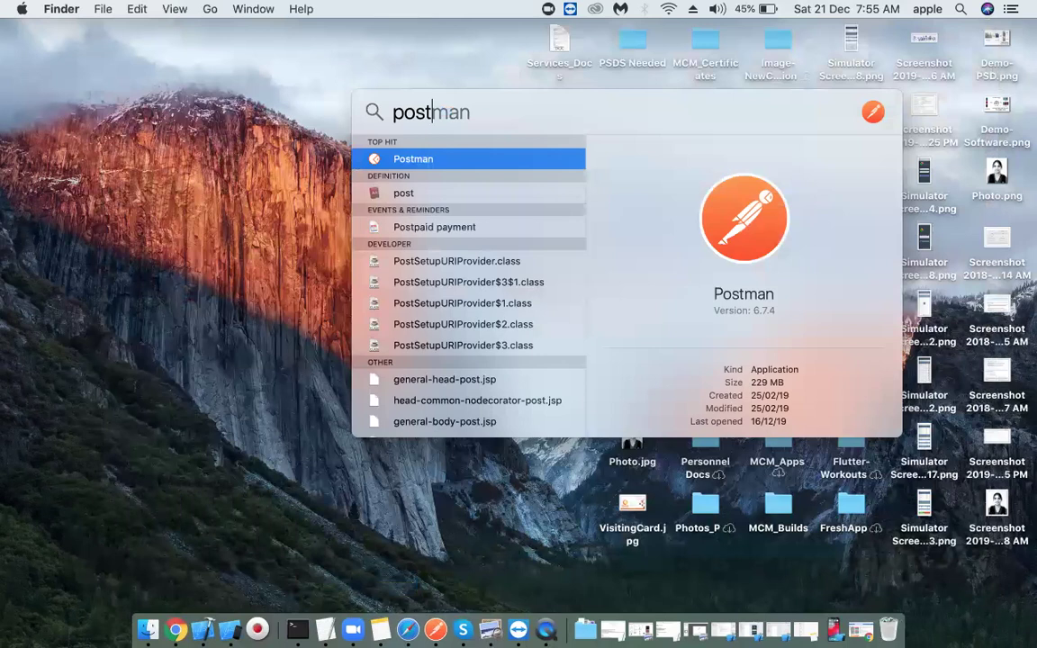
key("BackSpace")
key("BackSpace")
key("BackSpace")
type("poto")
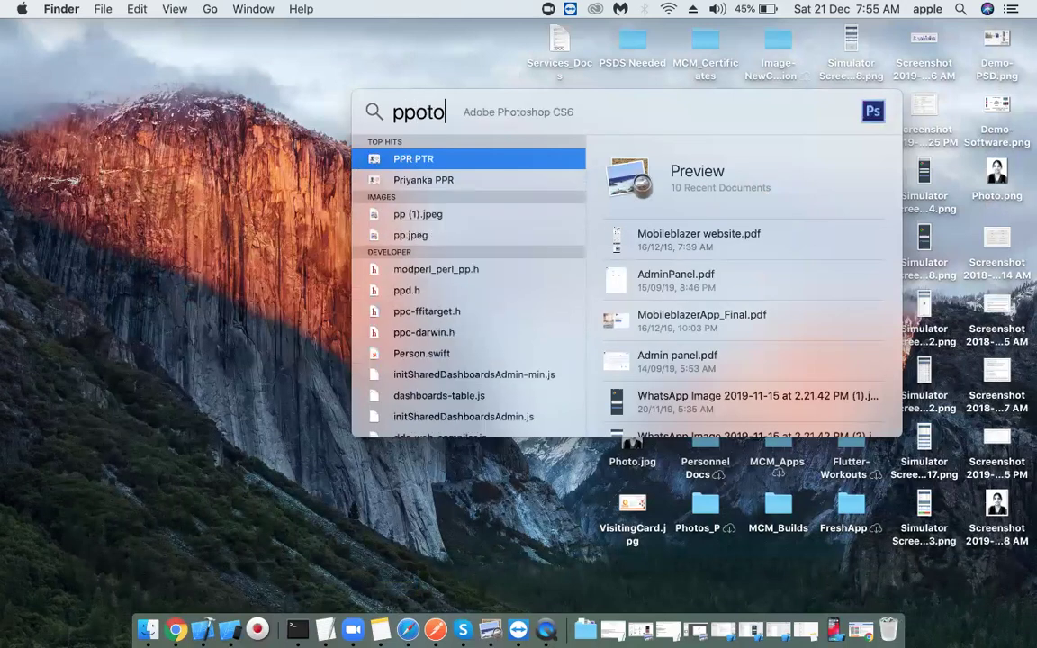
key("super+a")
type("photos")
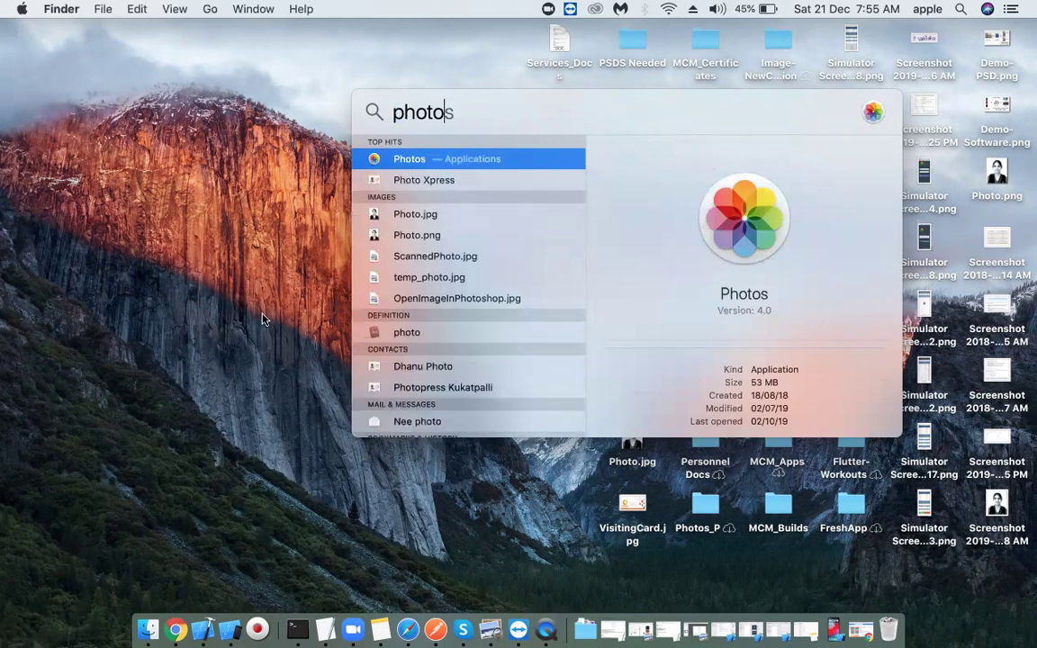
type("hop")
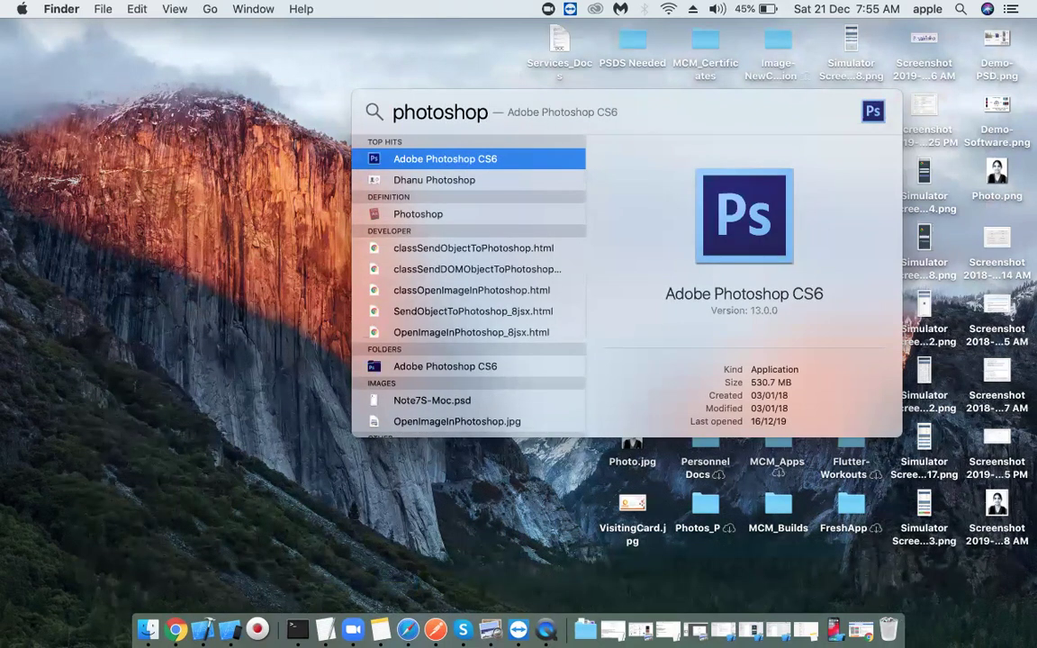
key("Return")
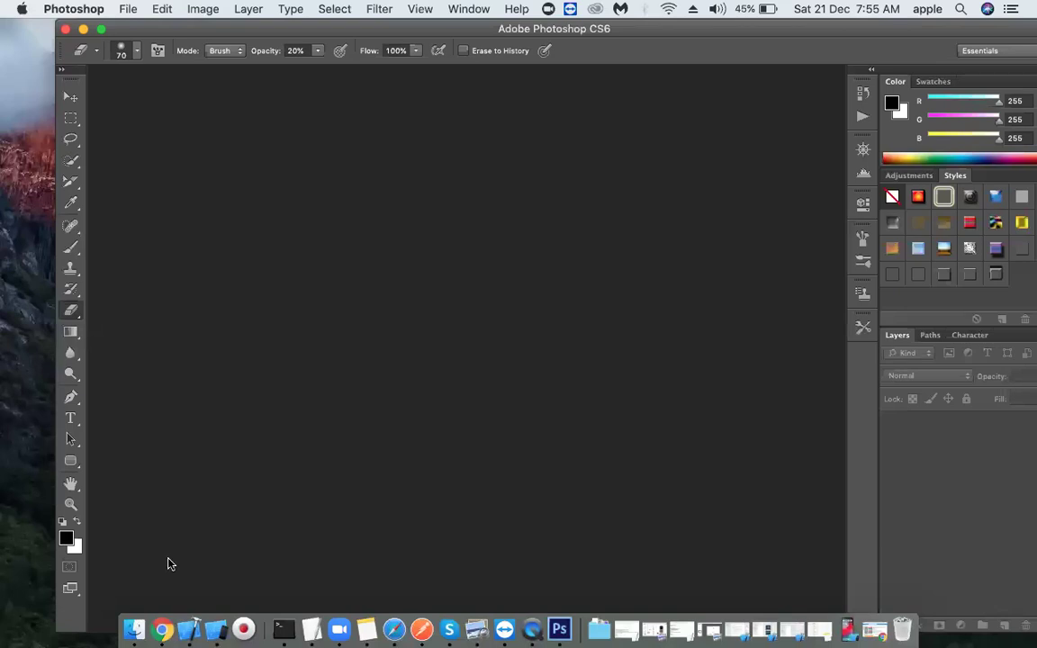
Step: Go to Development > PSDs > REDMI in Finder and open RedmiNote8Pro-Moc.psd
left_click(133, 628)
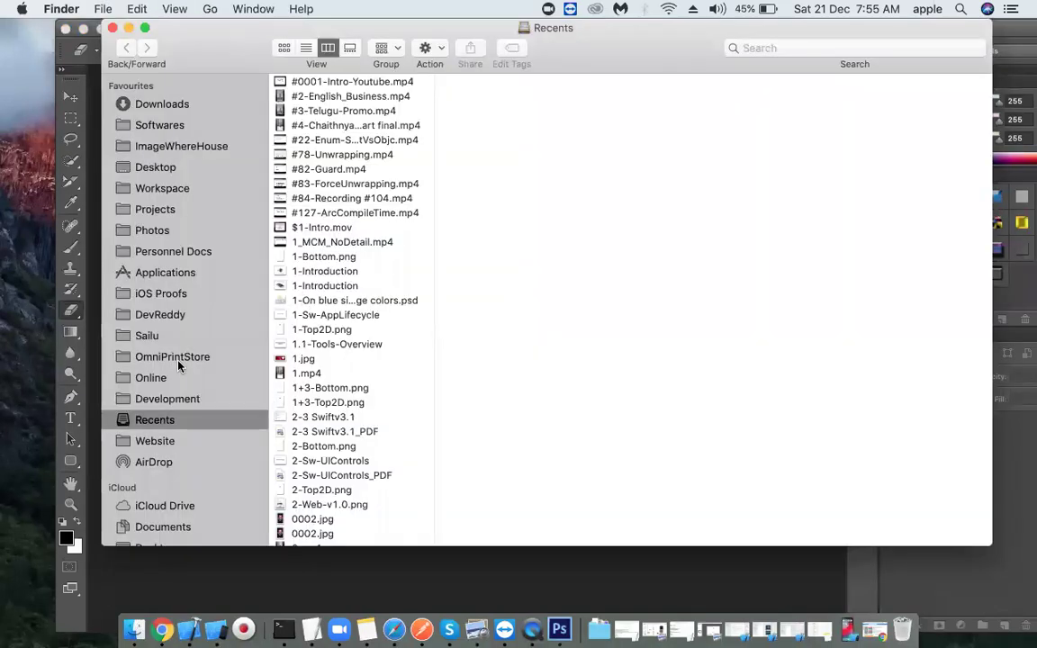
left_click(166, 399)
left_click(313, 155)
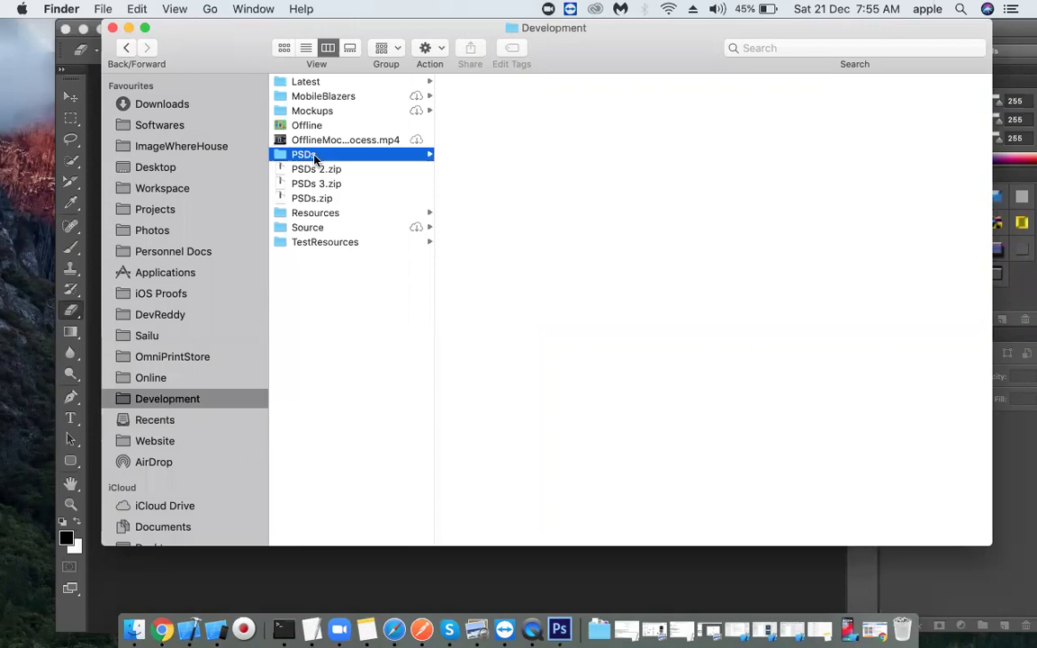
left_click(471, 402)
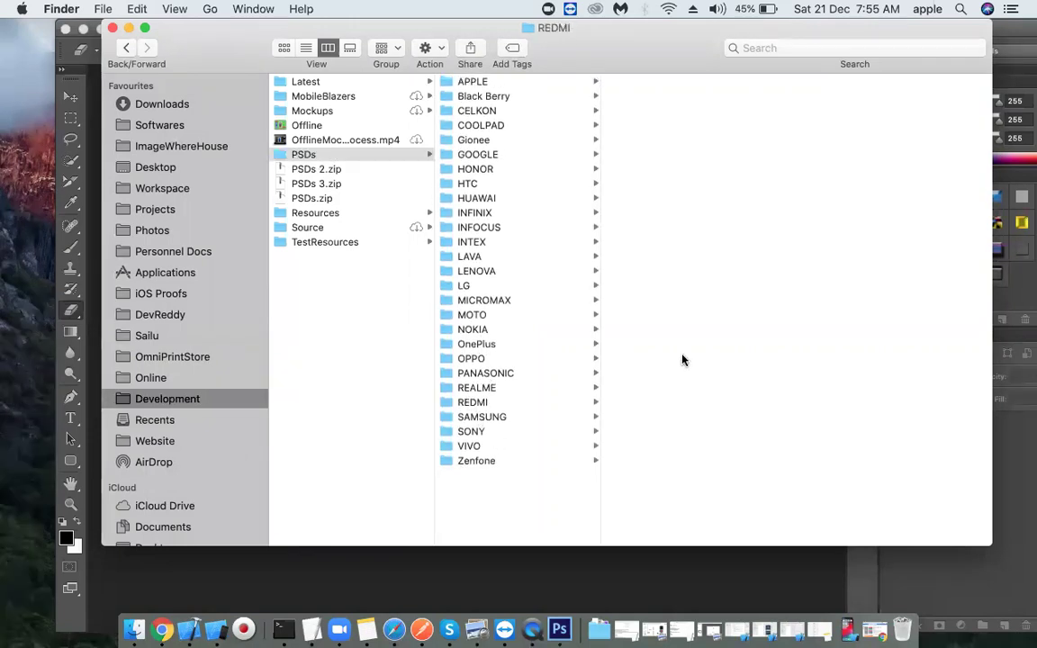
scroll(664, 401, "down", 5)
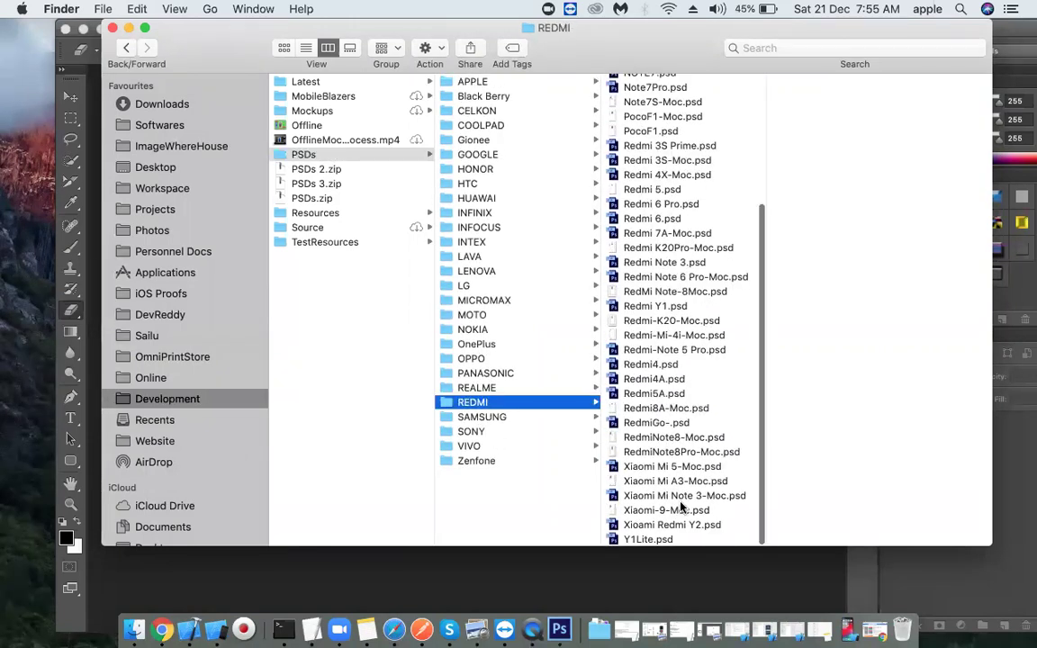
left_click(686, 453)
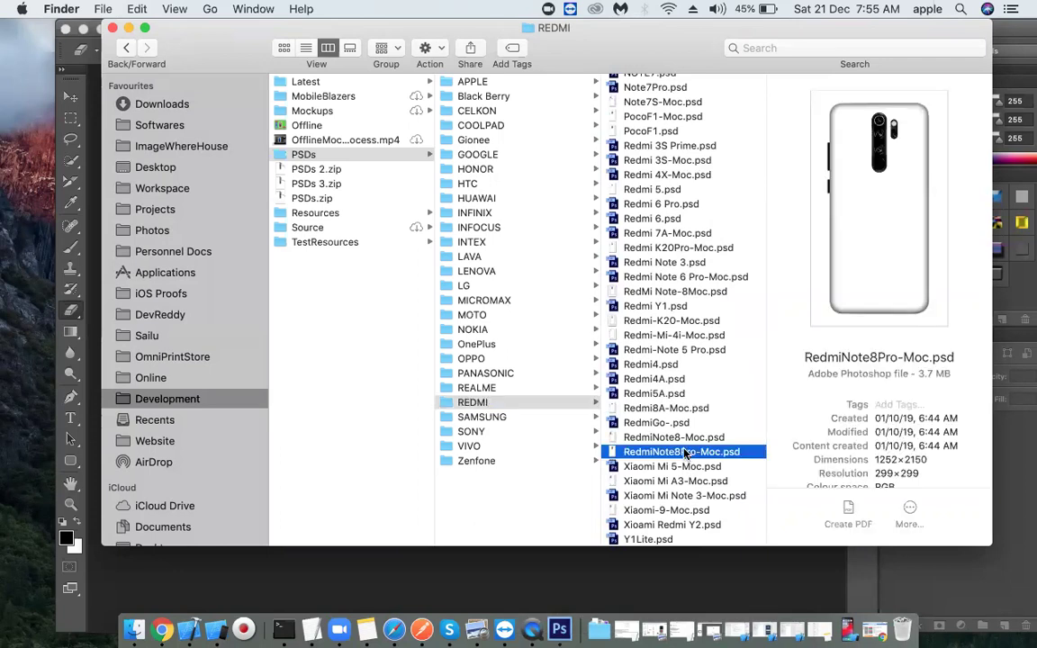
double_click(677, 452)
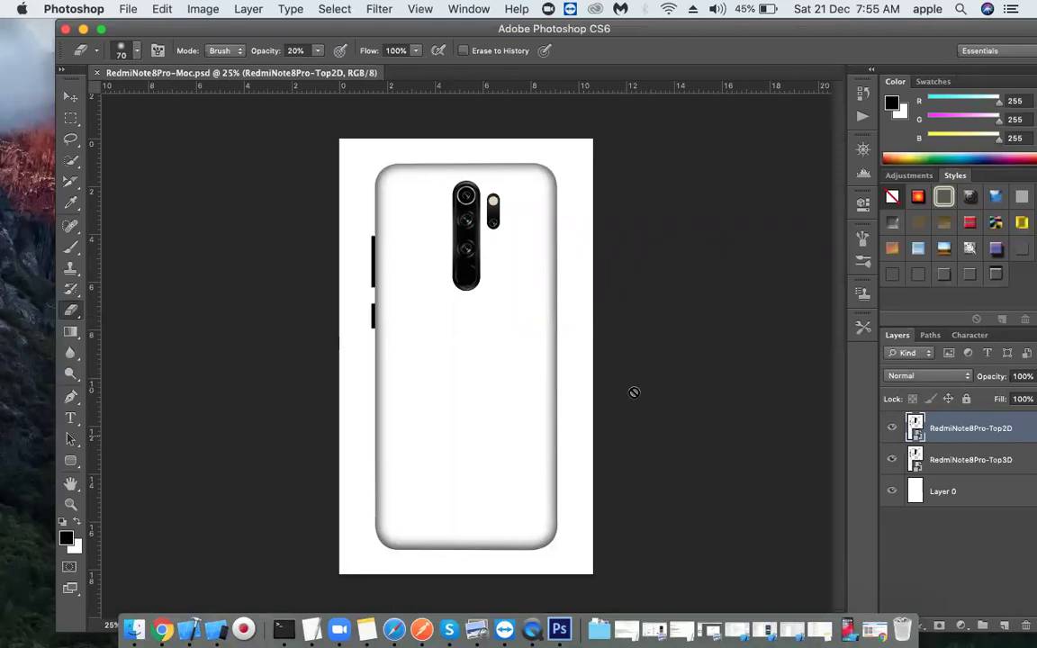
Step: Preview JPGs 0009–0015 in ImageWhereHouse > Chaithnya-FinalImages and select astronaut image 0014.jpg
left_click(132, 631)
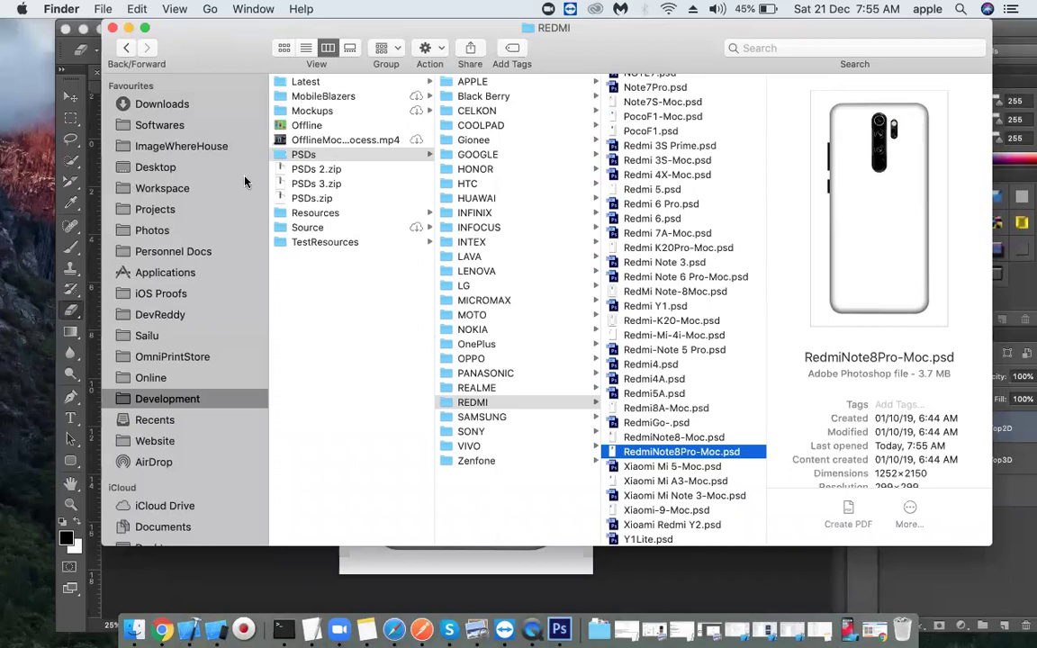
left_click(175, 148)
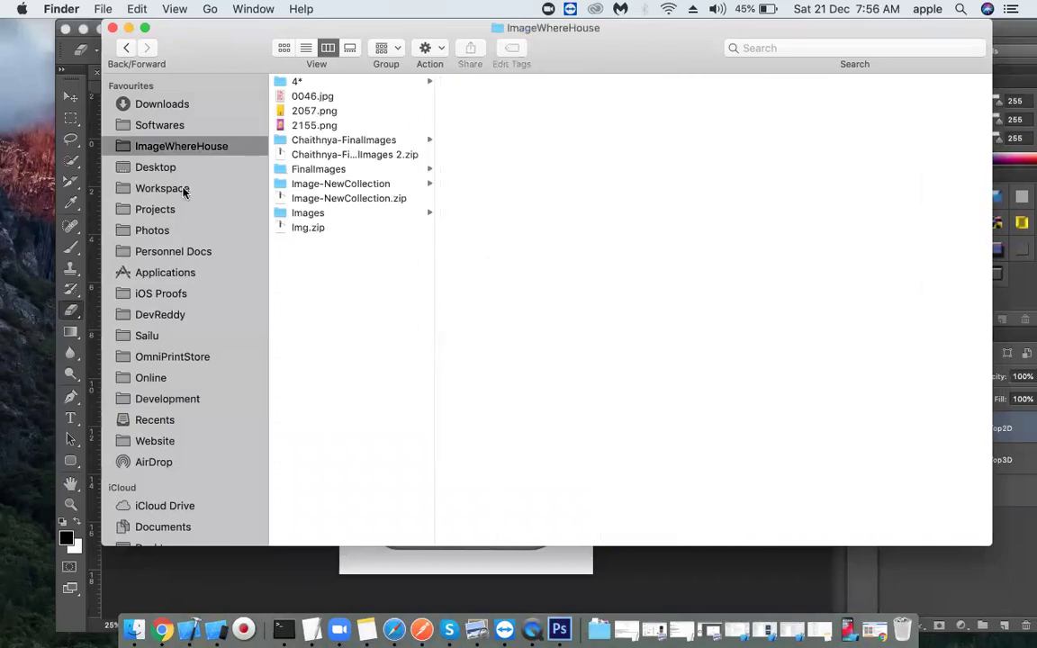
left_click(343, 142)
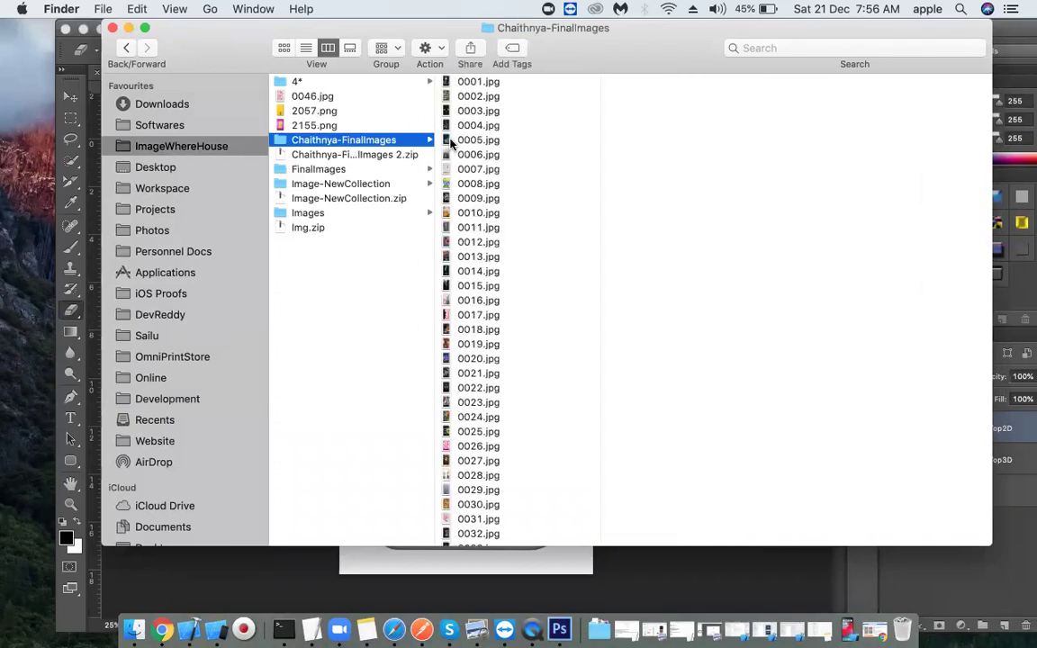
left_click(468, 198)
left_click(470, 215)
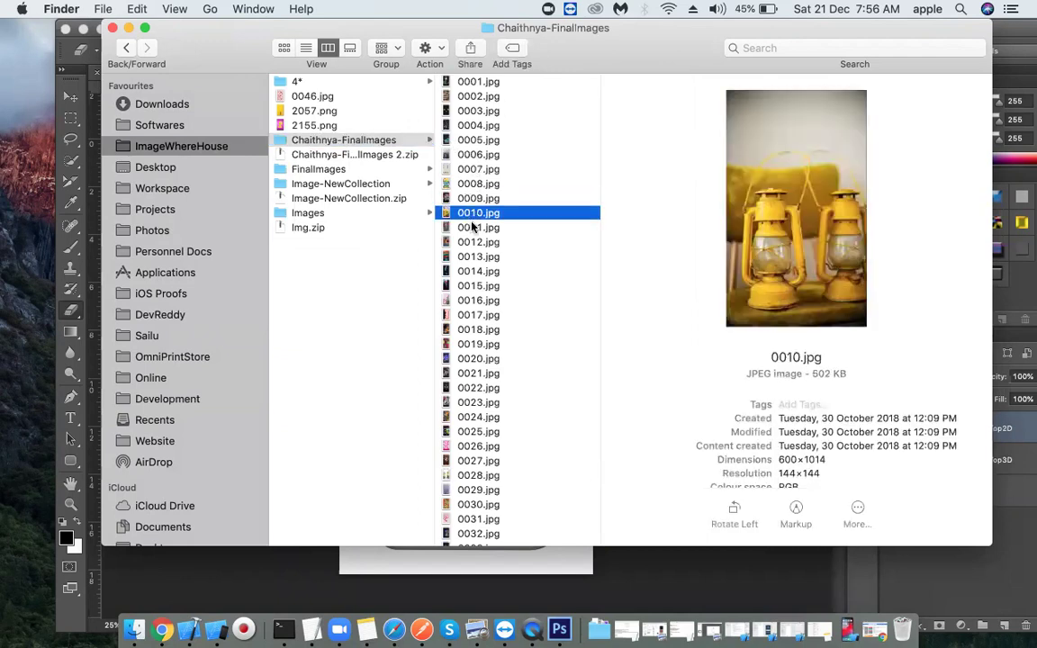
left_click(473, 229)
left_click(476, 243)
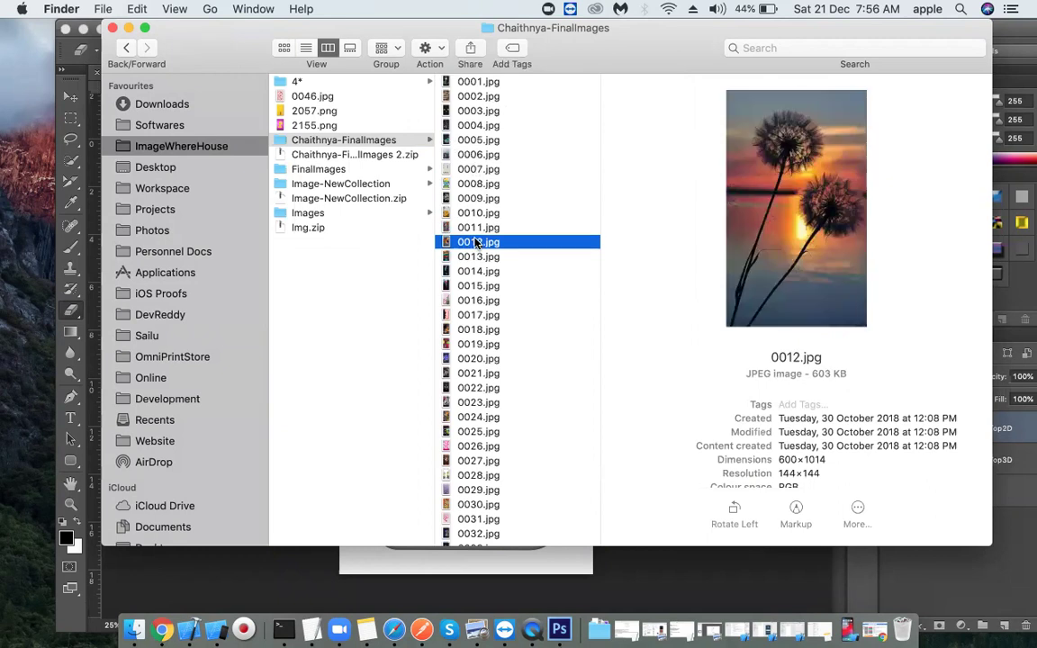
key("Down")
key("Down")
key("Down")
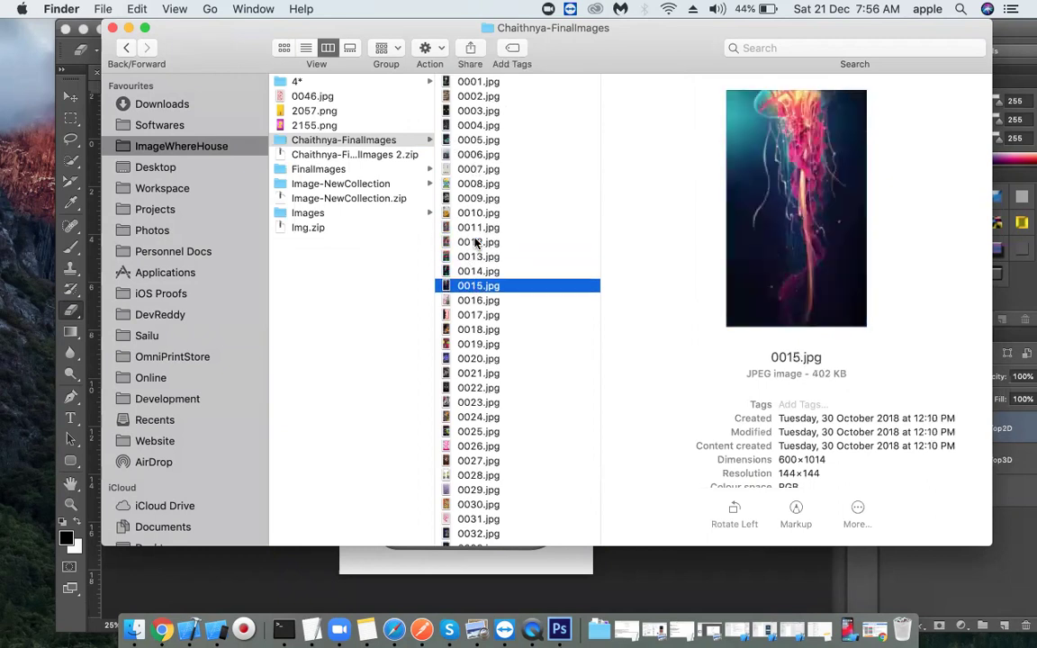
key("Up")
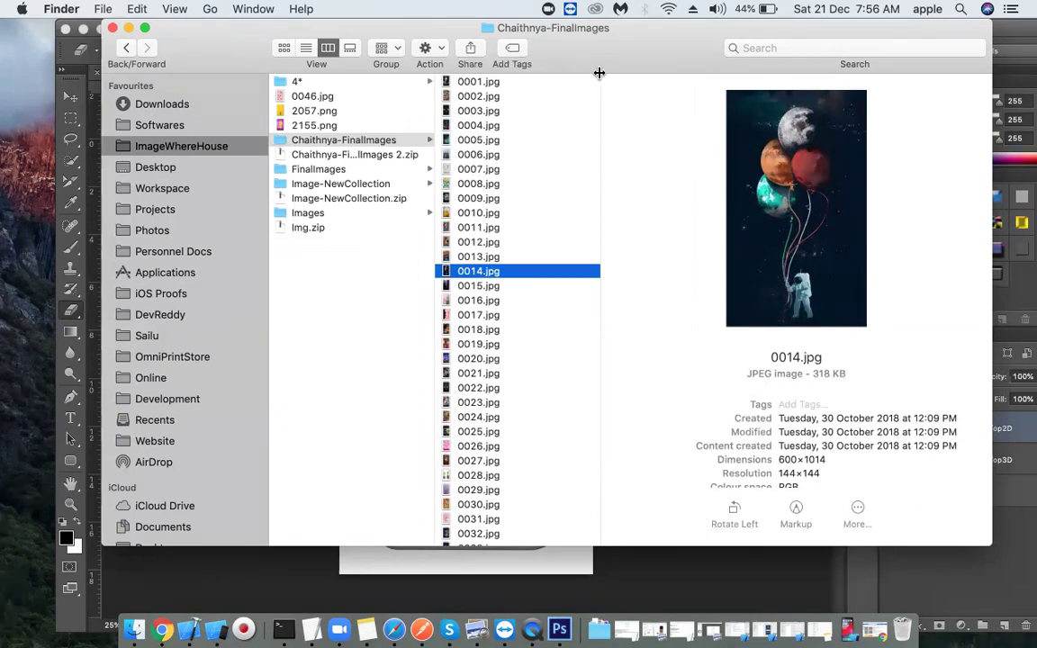
left_click(473, 288)
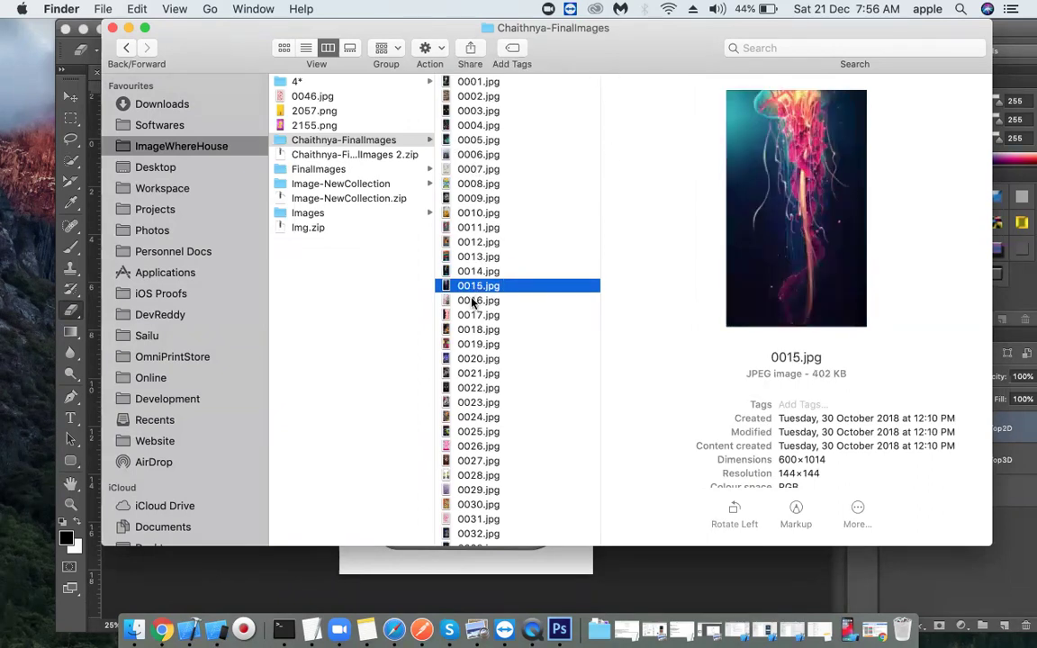
key("Up")
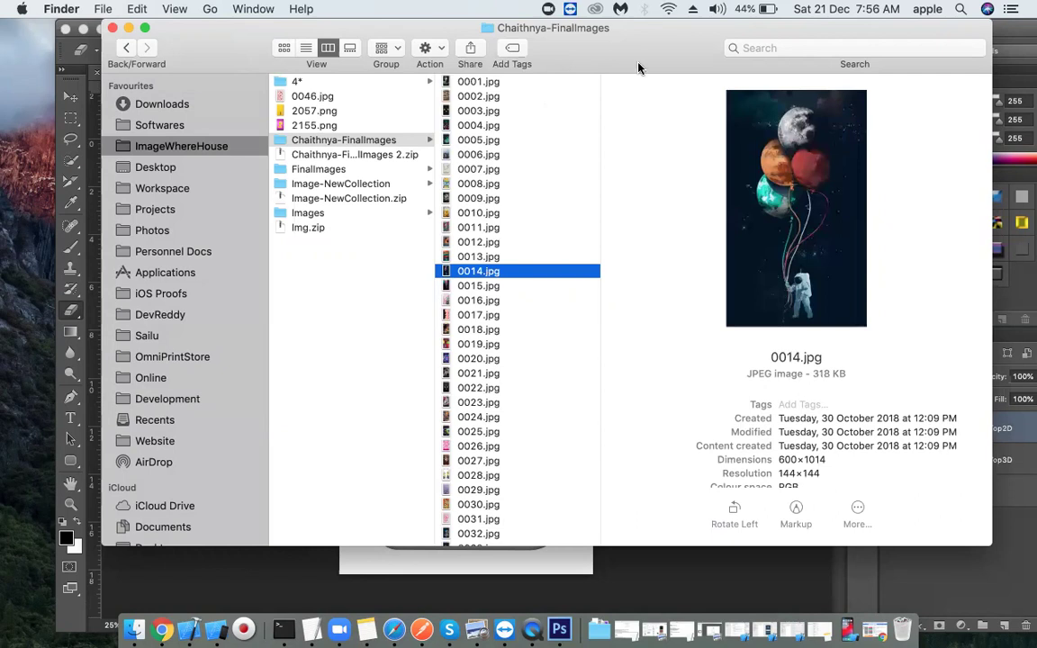
Step: Move Finder aside and scale the astronaut artwork up to about 103%
left_click_drag(577, 58, 563, 286)
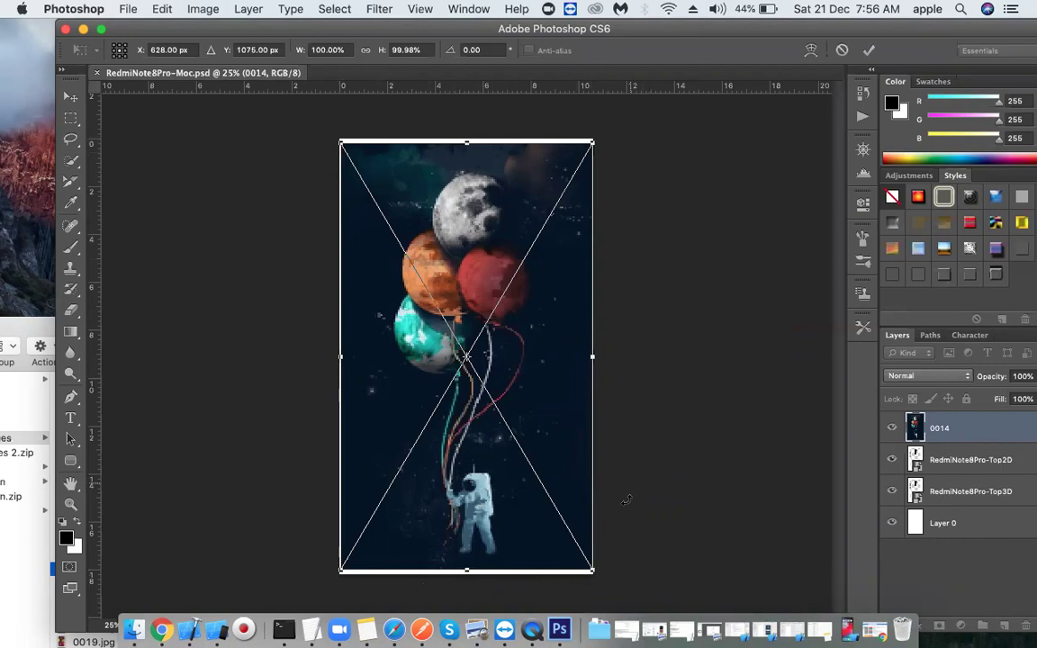
left_click_drag(593, 570, 599, 579)
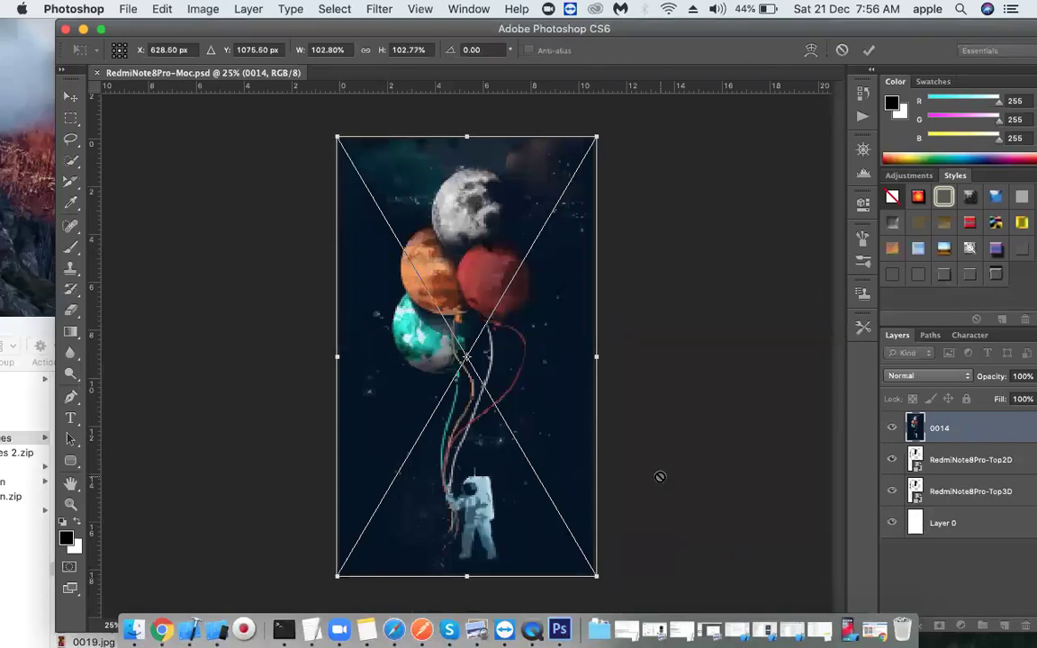
key("Return")
Step: Place layer 0014 beneath the phone mockup layers and shift the artwork right
key("e")
left_click_drag(975, 428, 979, 500)
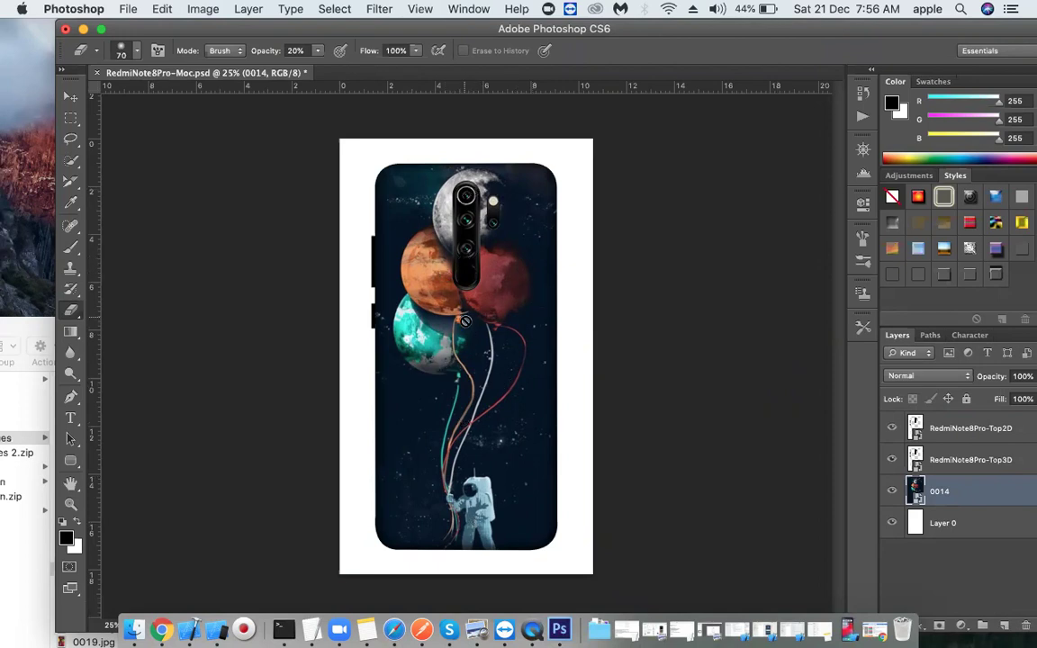
key("v")
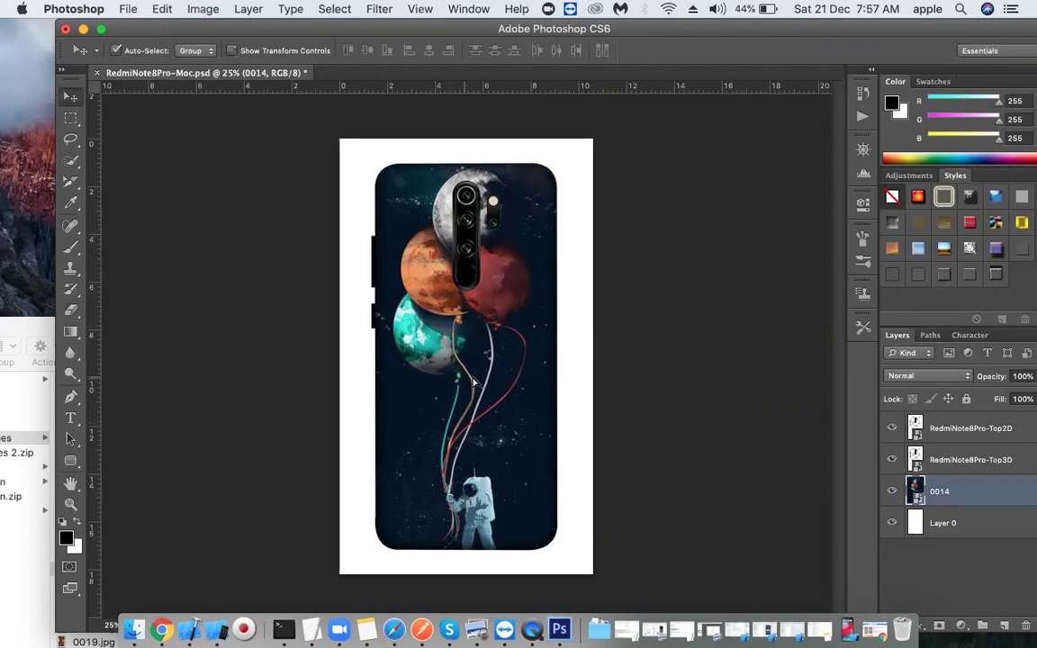
left_click_drag(474, 383, 510, 379)
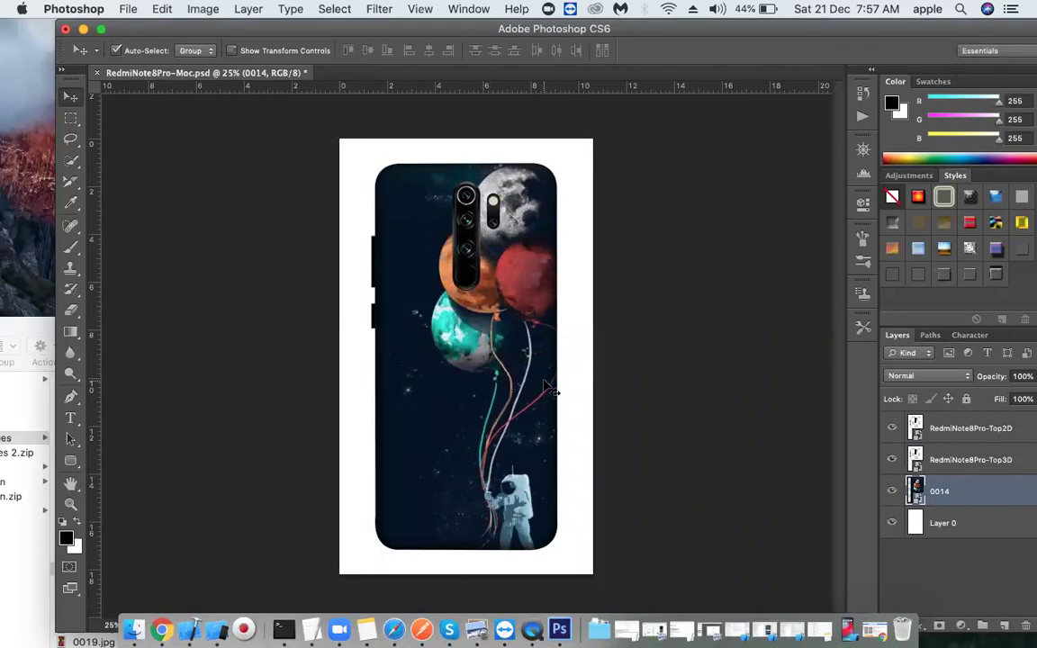
Step: Save the mockup to the Desktop as Preview.png, accepting the PNG options
key("super+shift+s")
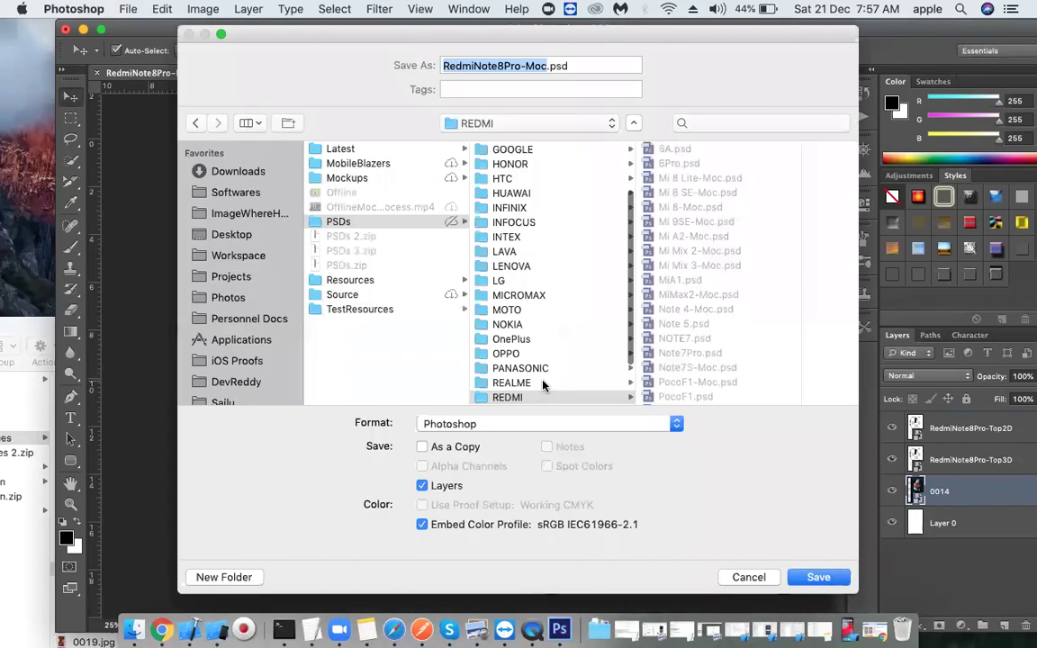
left_click(236, 234)
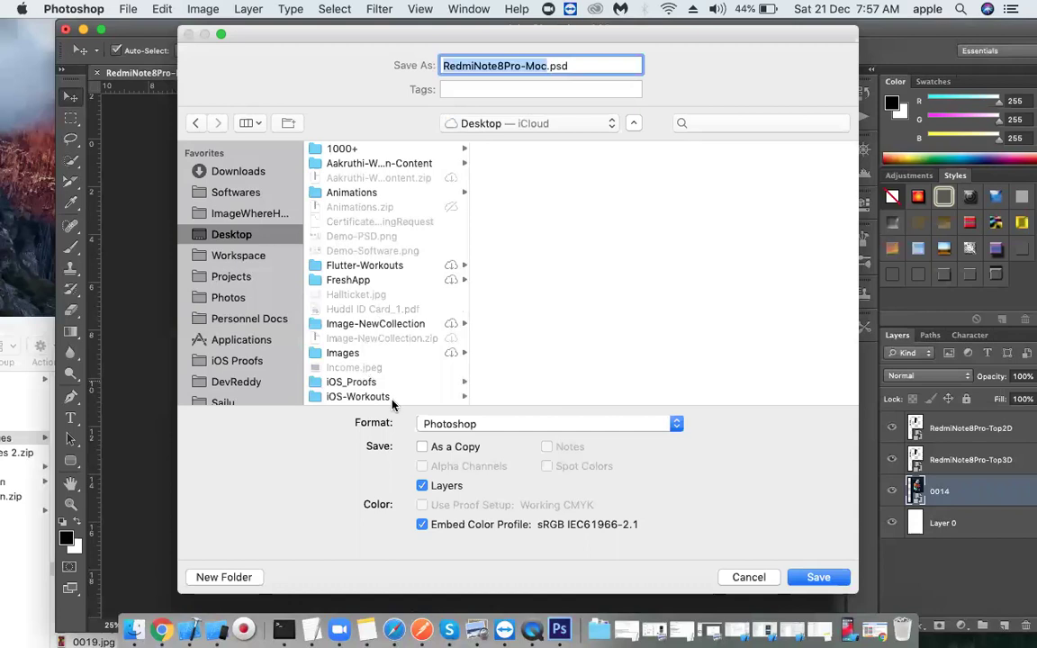
left_click(482, 424)
key("Escape")
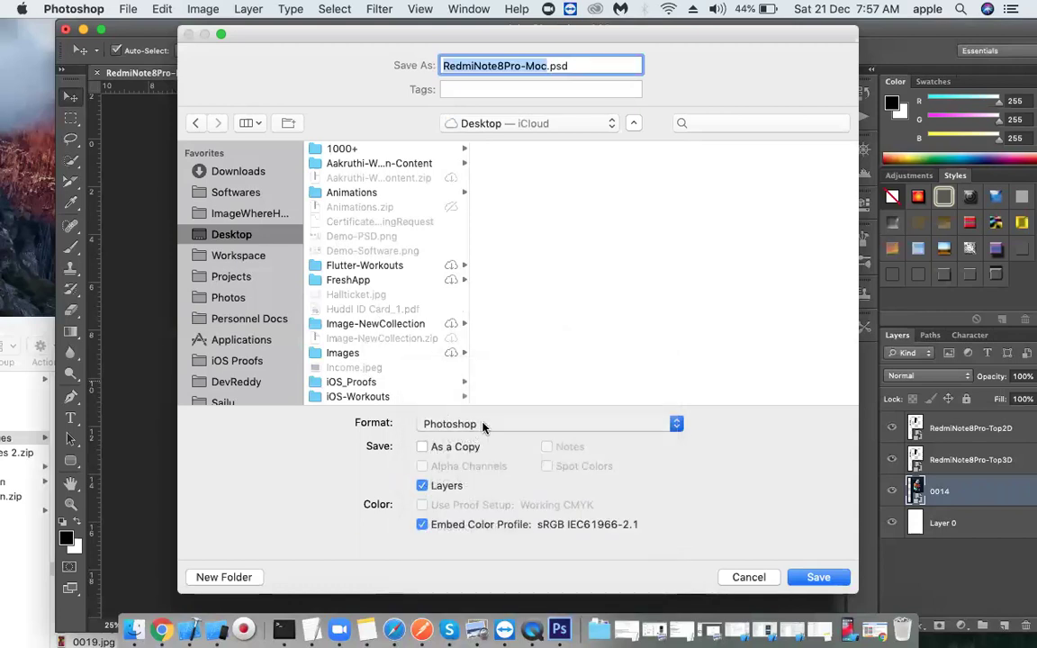
left_click(482, 424)
left_click(658, 193)
type("Preview.png")
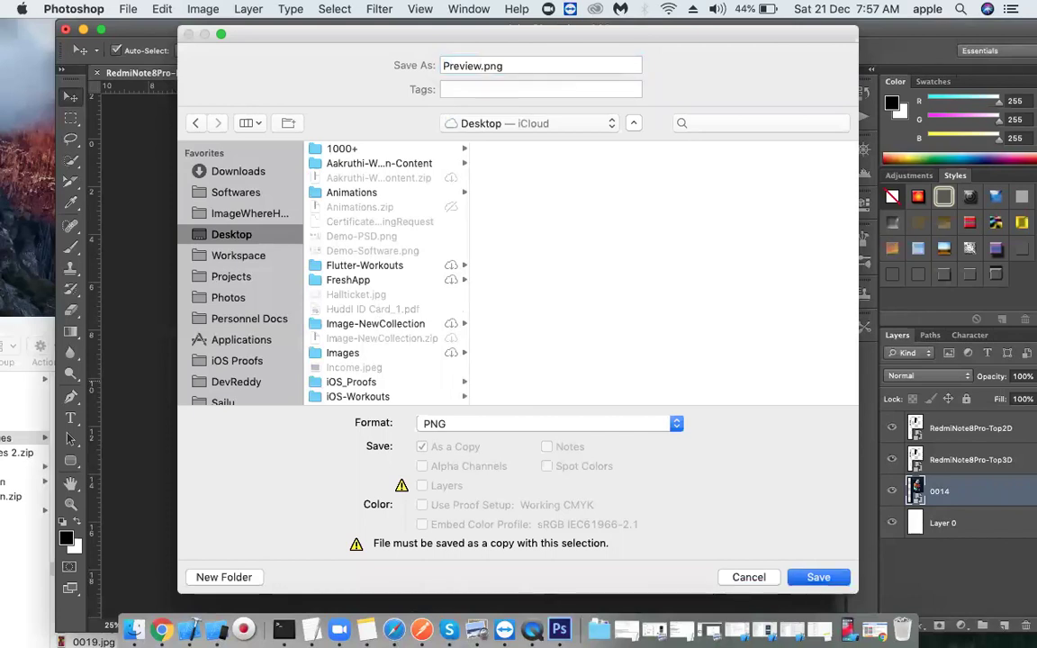
key("Return")
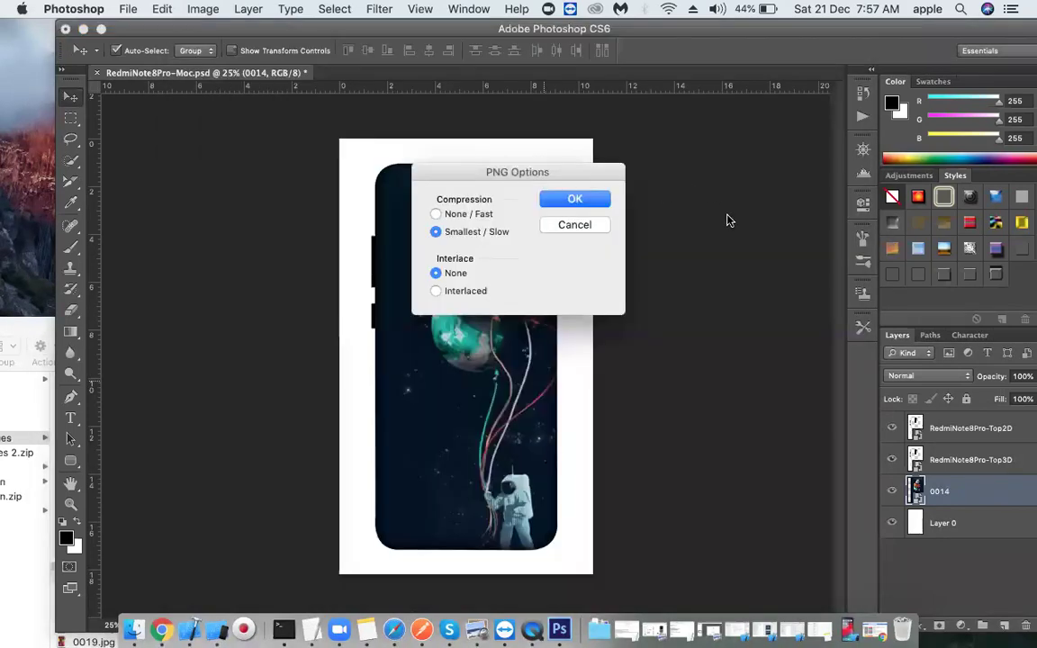
left_click(597, 198)
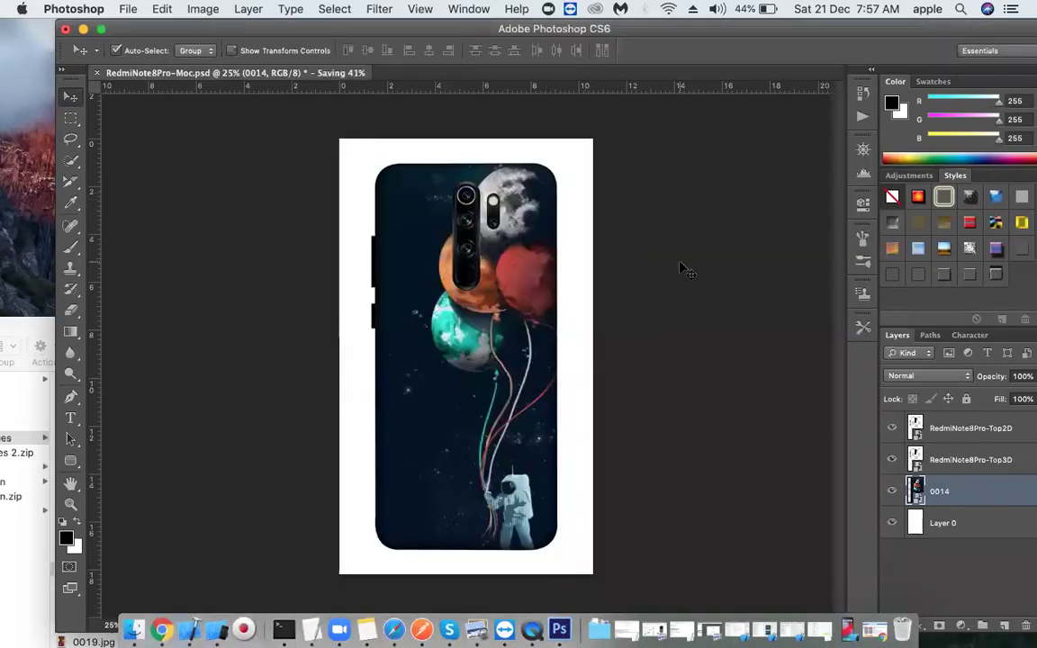
Step: Save it again to the Desktop as Preview.psd with maximum compatibility
key("super+shift+s")
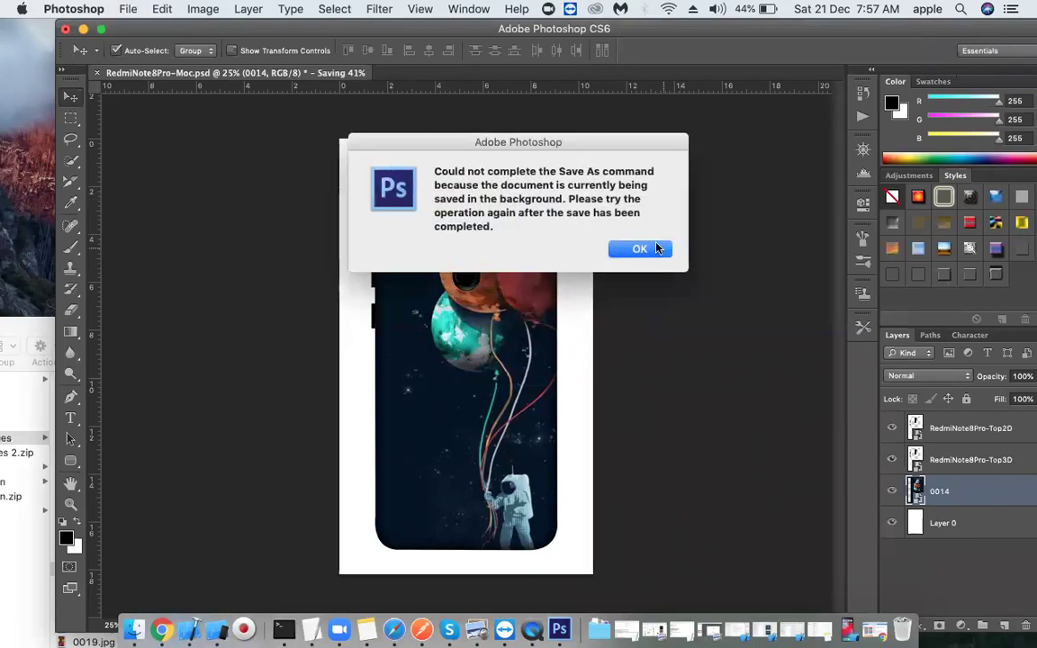
left_click(640, 249)
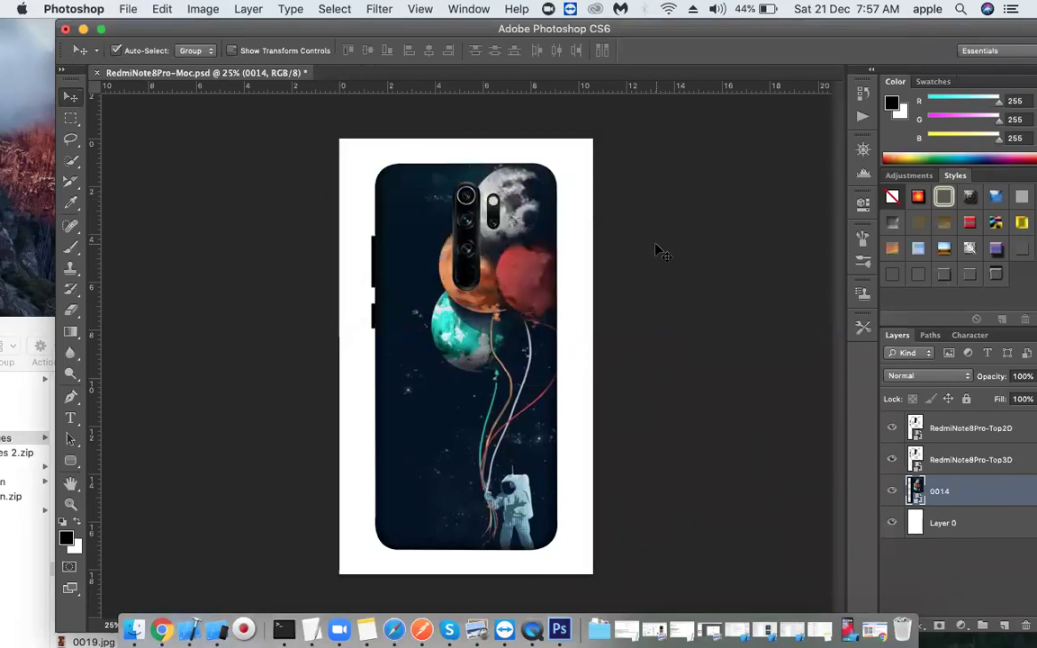
key("super+shift+s")
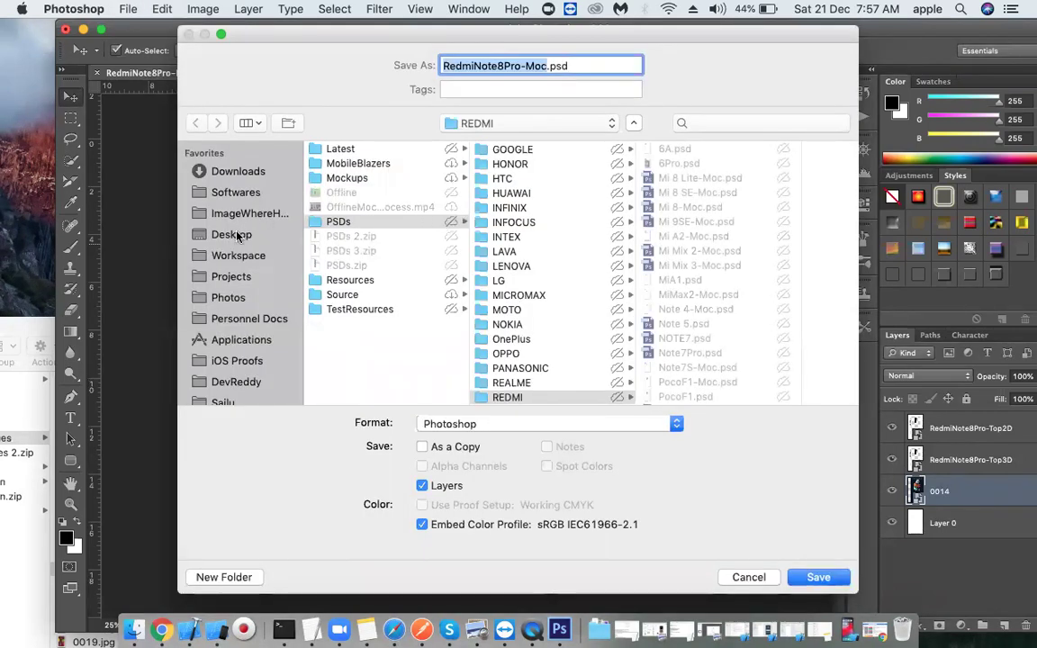
left_click(232, 234)
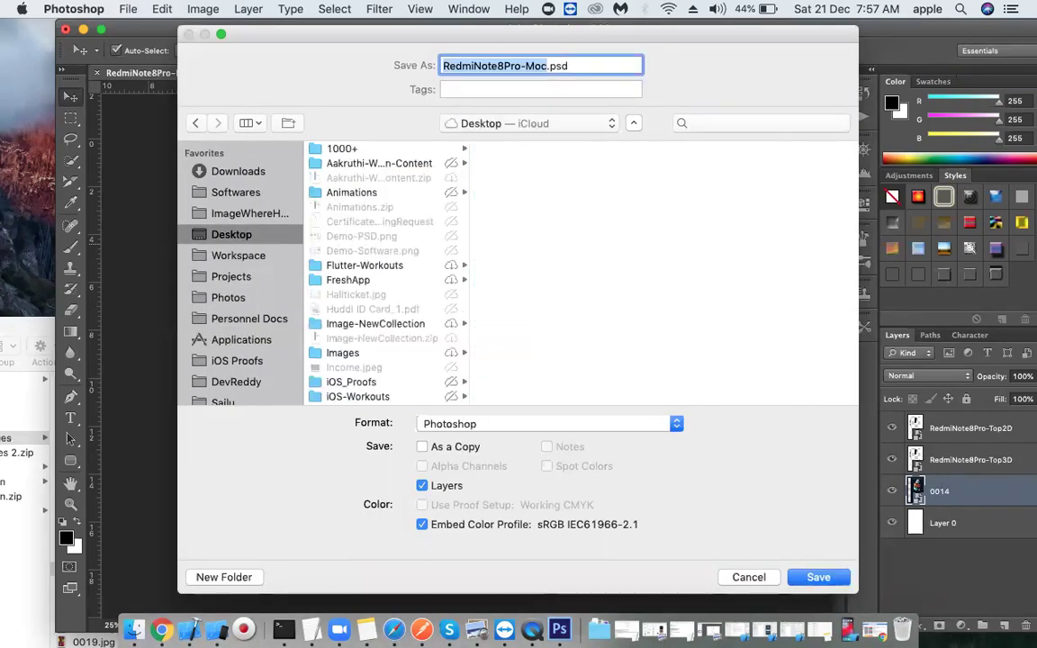
type("Preview")
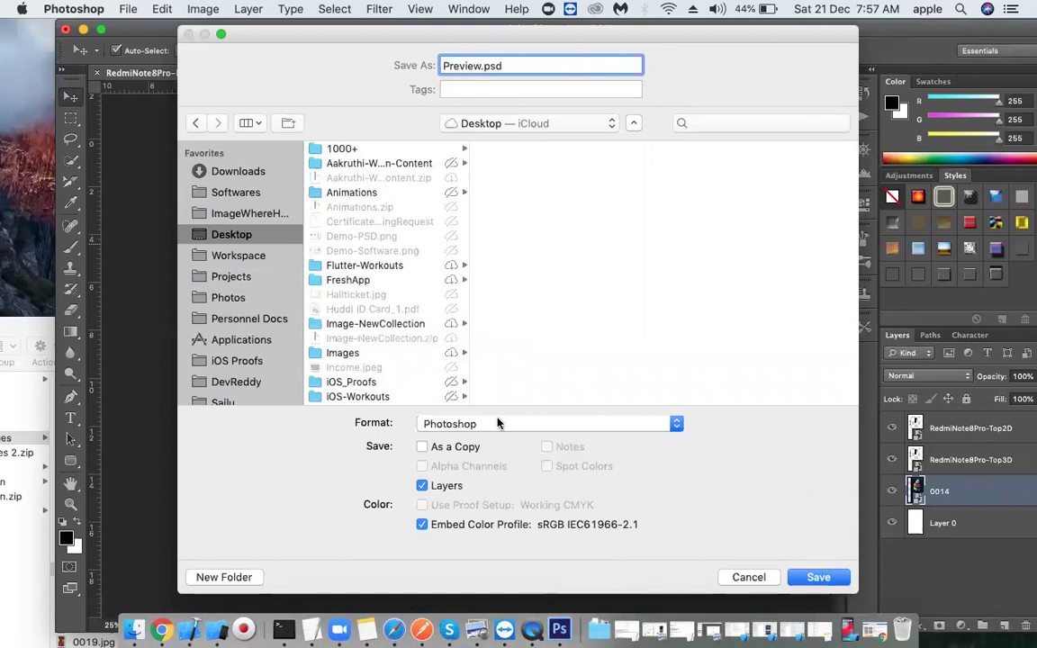
key("Return")
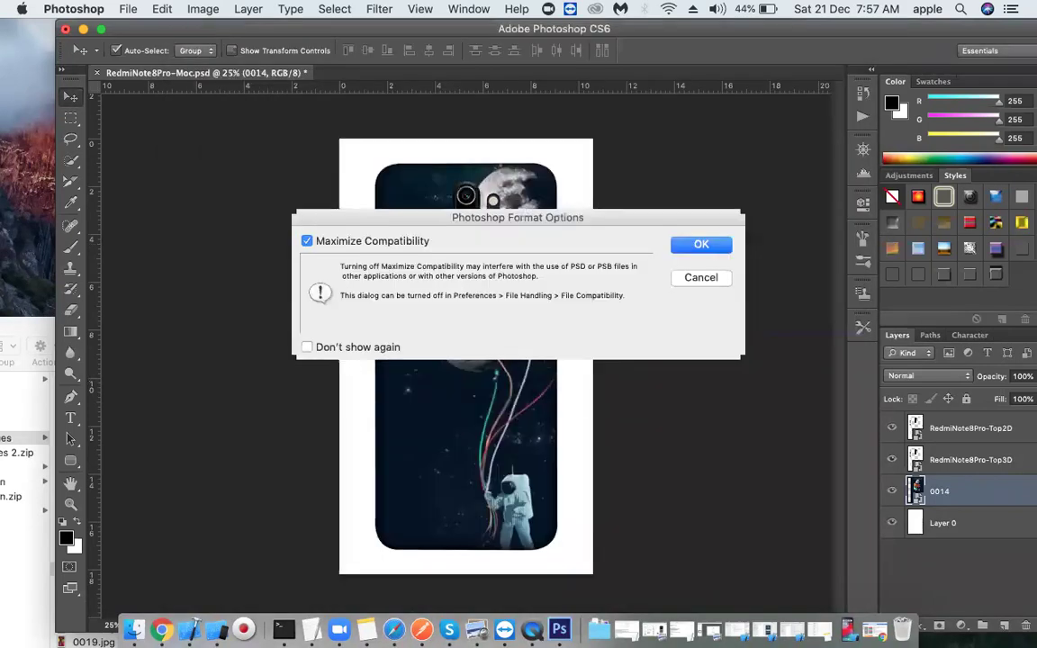
key("Return")
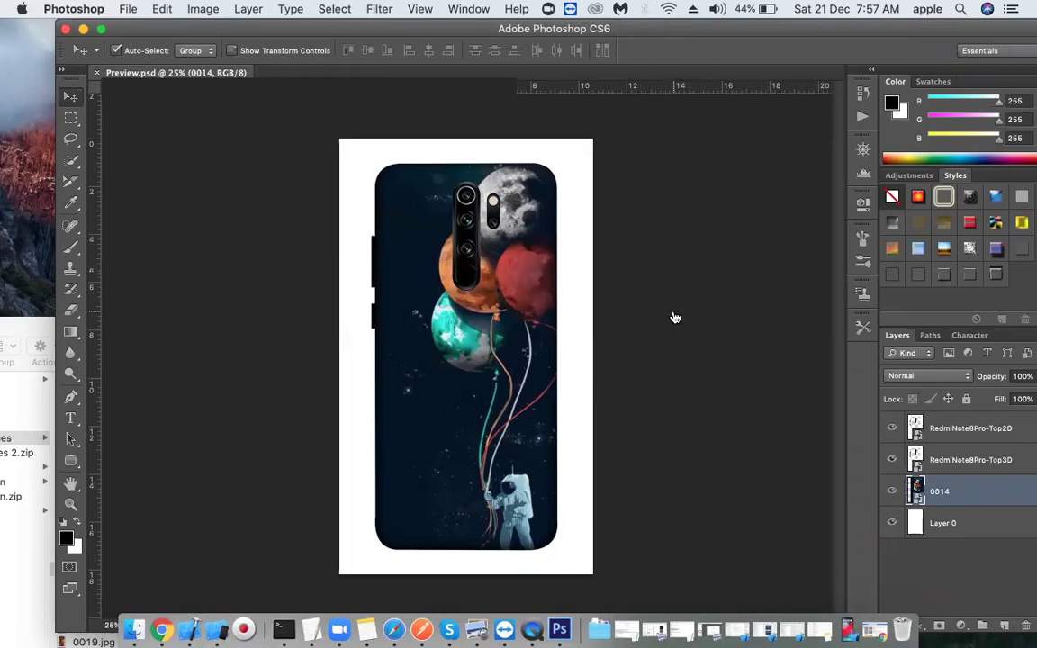
Step: Locate Preview.png on the Desktop in Finder and open it in Photoshop
key("super+Tab")
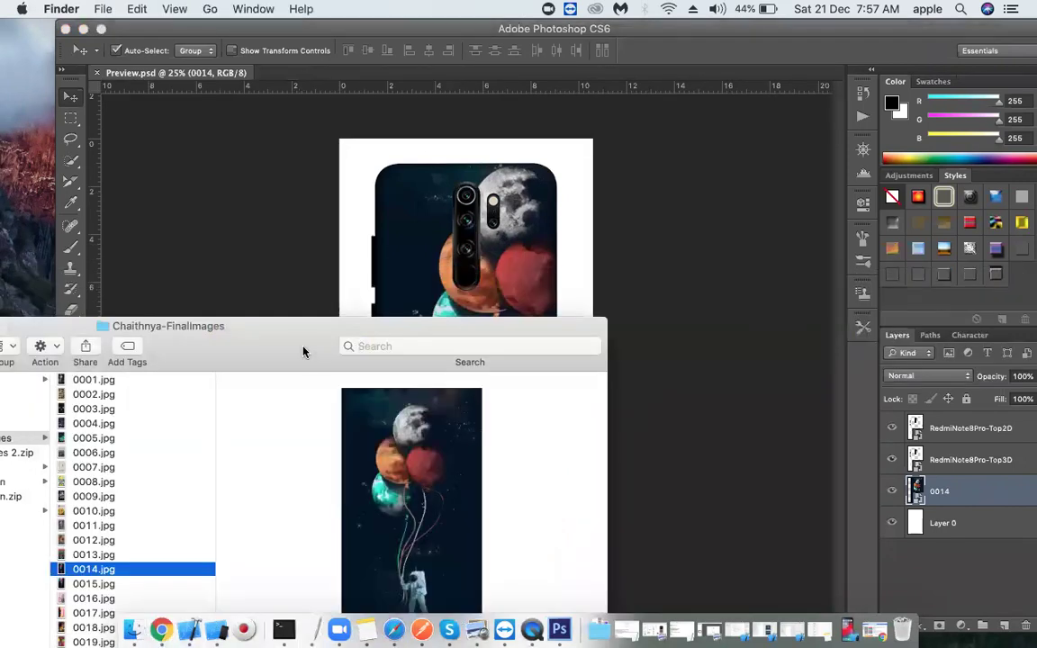
left_click_drag(303, 352, 519, 191)
left_click_drag(283, 183, 450, 199)
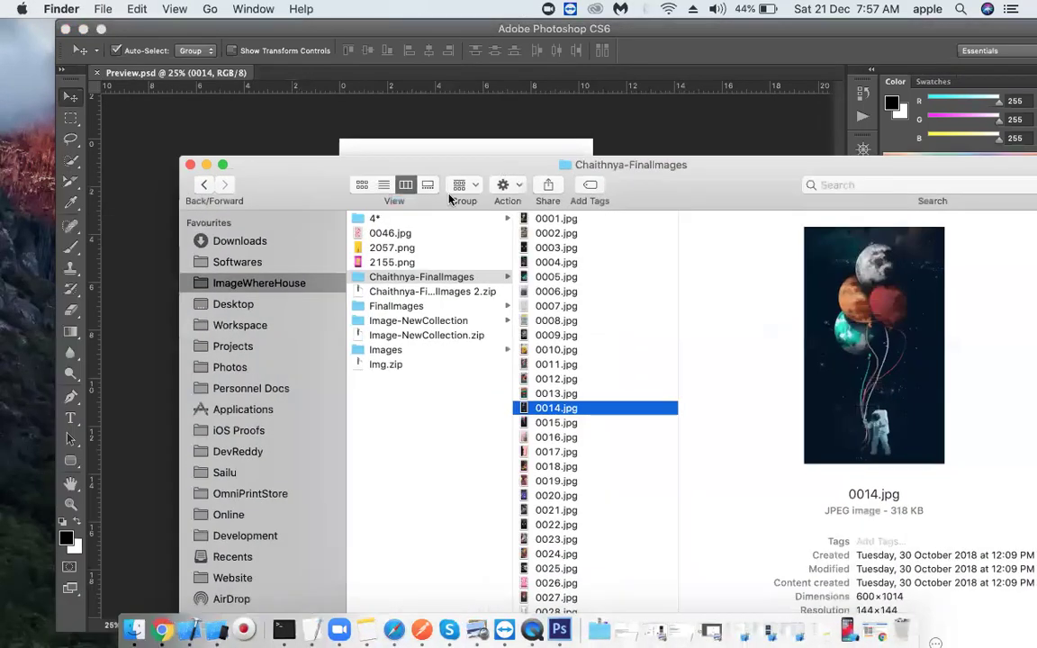
left_click(216, 304)
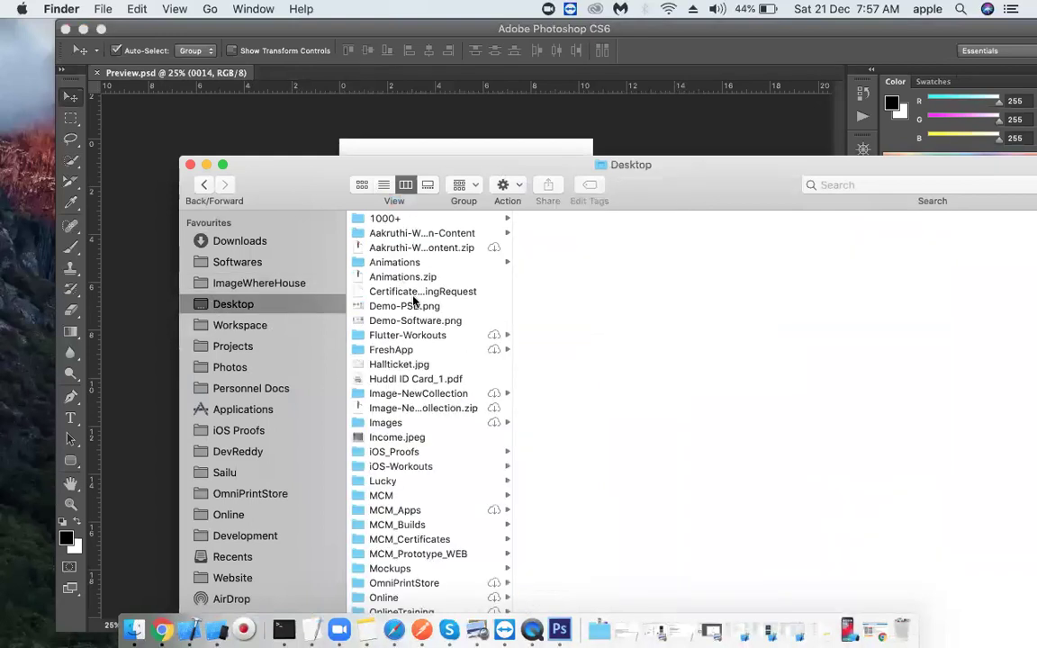
scroll(398, 398, "down", 10)
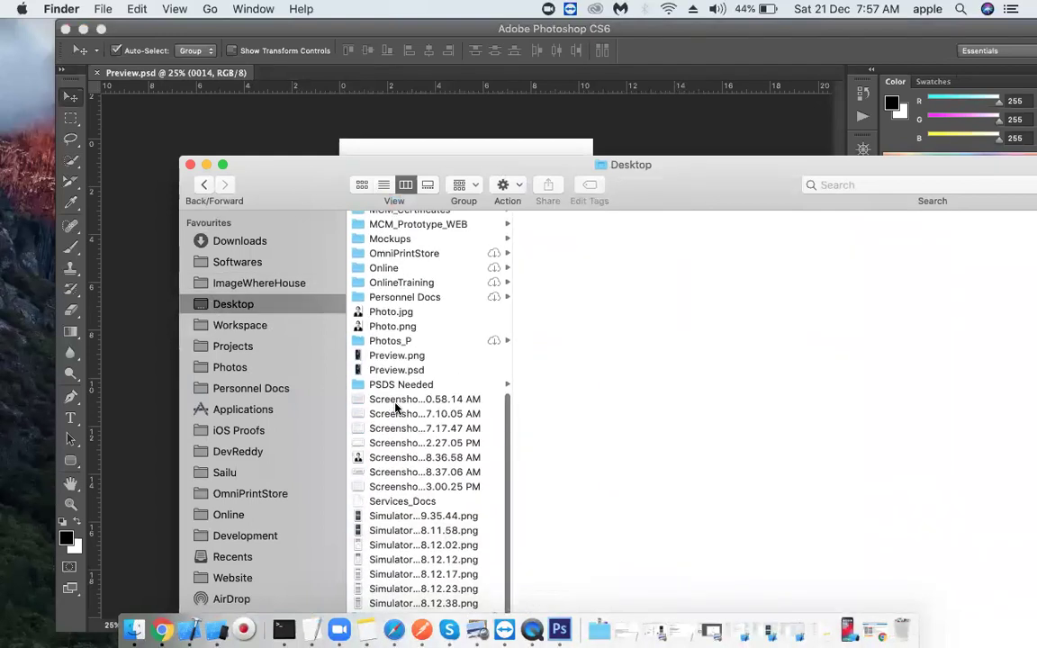
left_click(387, 357)
left_click_drag(573, 165, 507, 152)
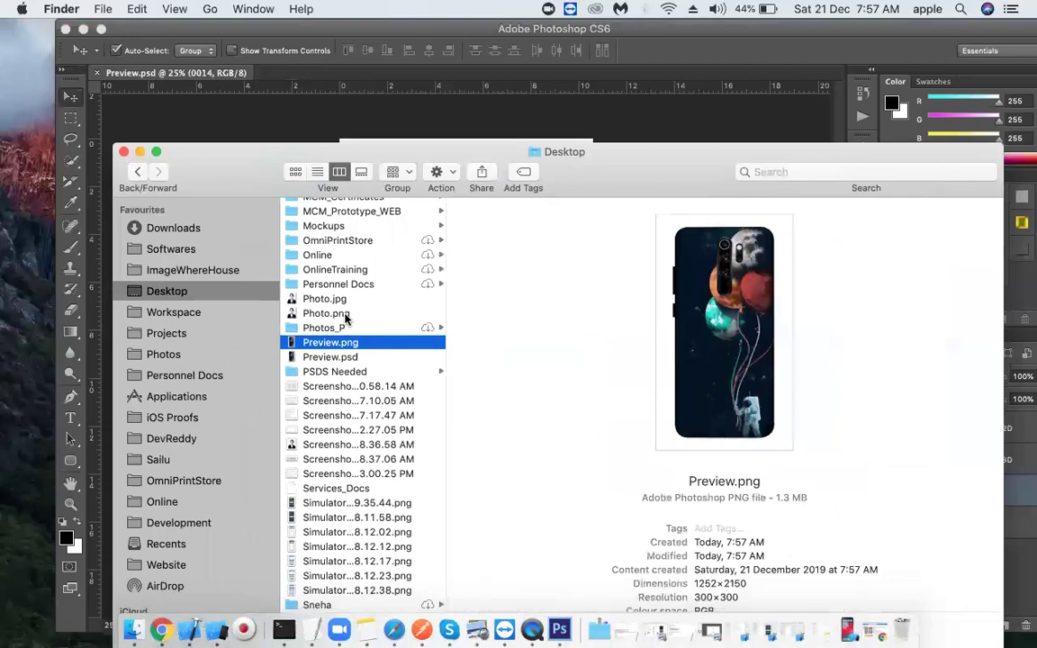
double_click(302, 342)
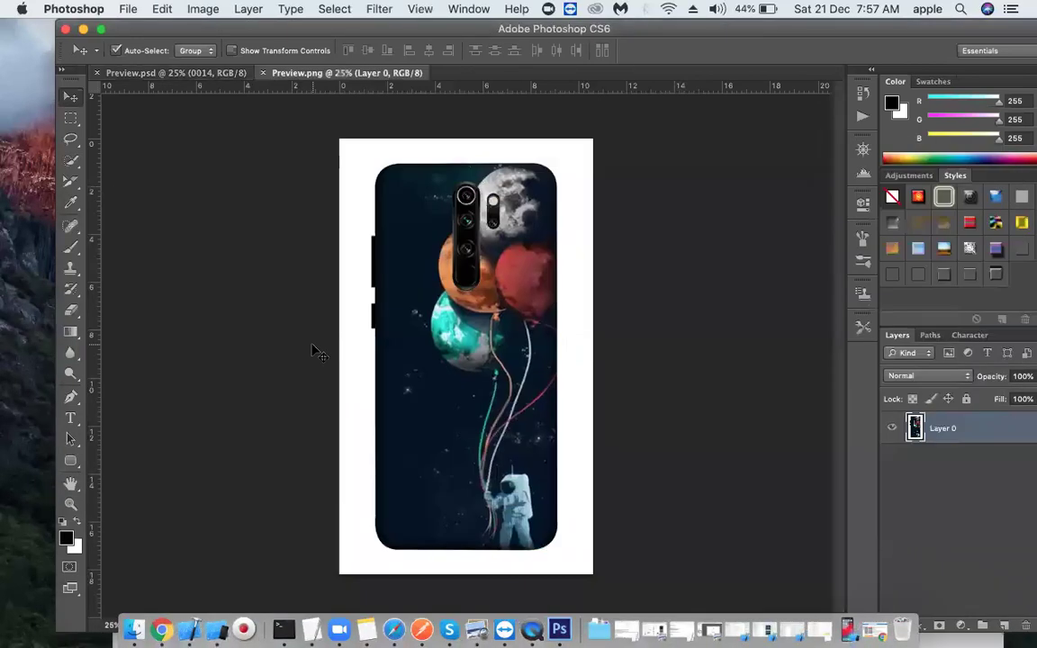
Step: Quick Look Preview.png in Finder, then open Preview.psd in Photoshop
key("super+Tab")
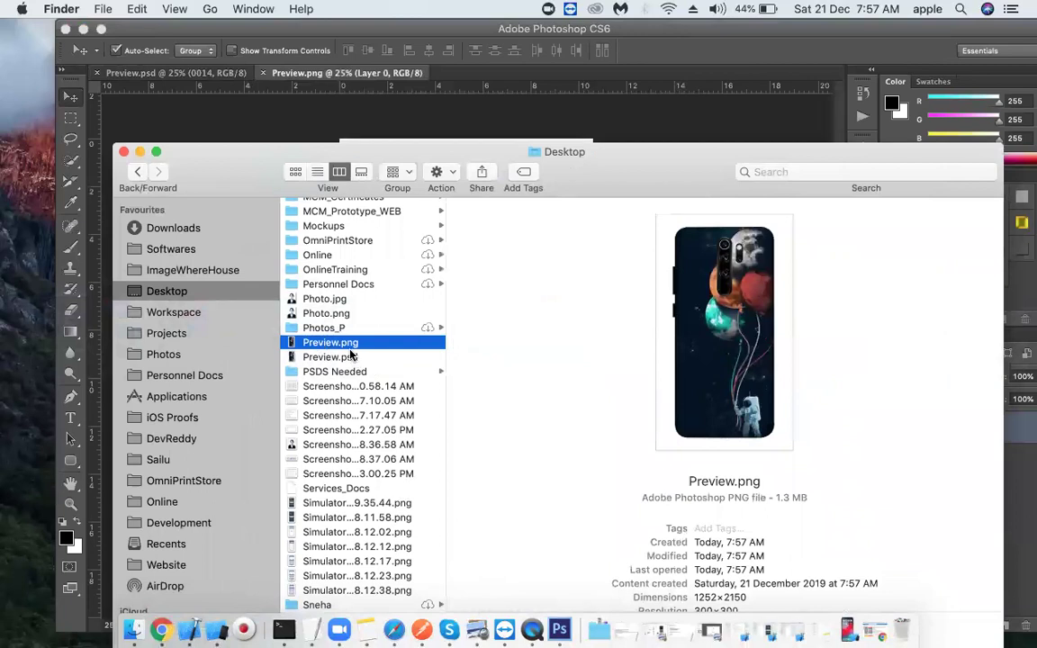
key("space")
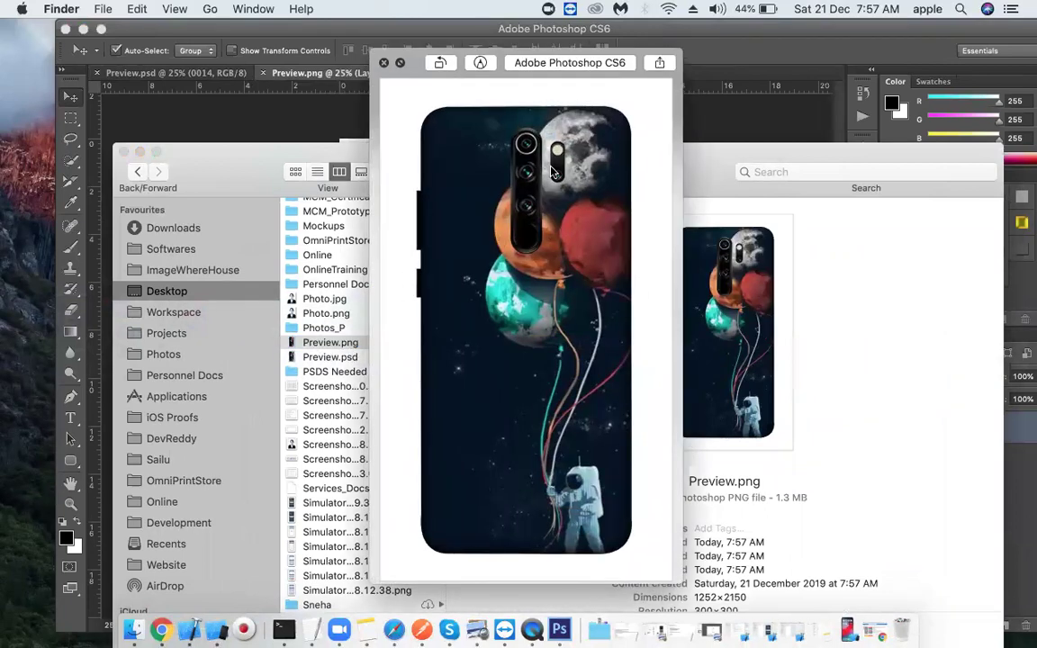
key("space")
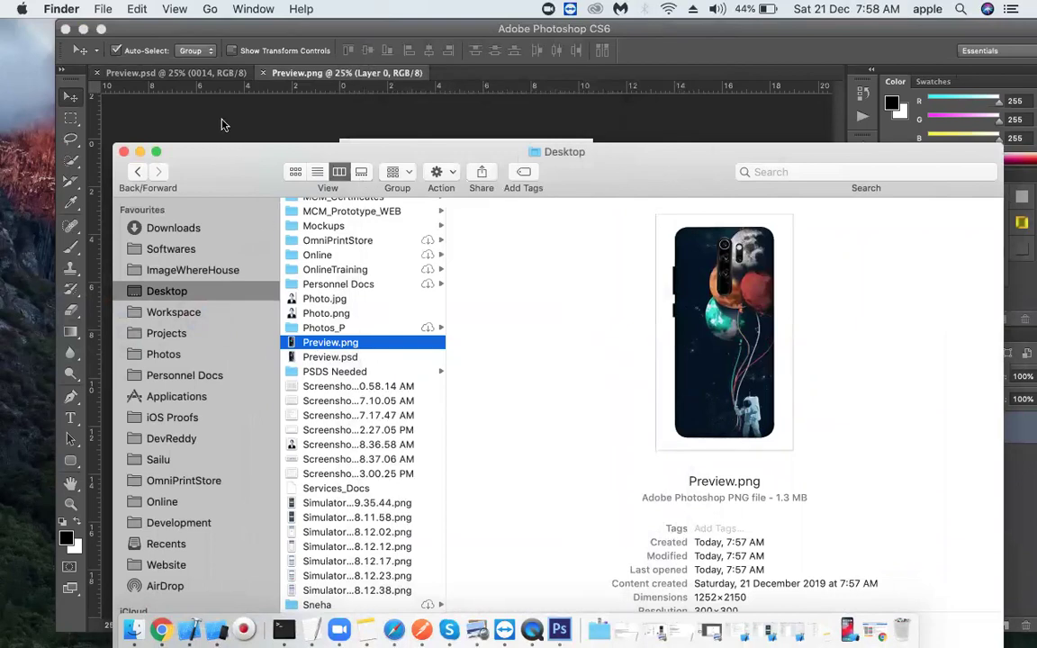
left_click(331, 359)
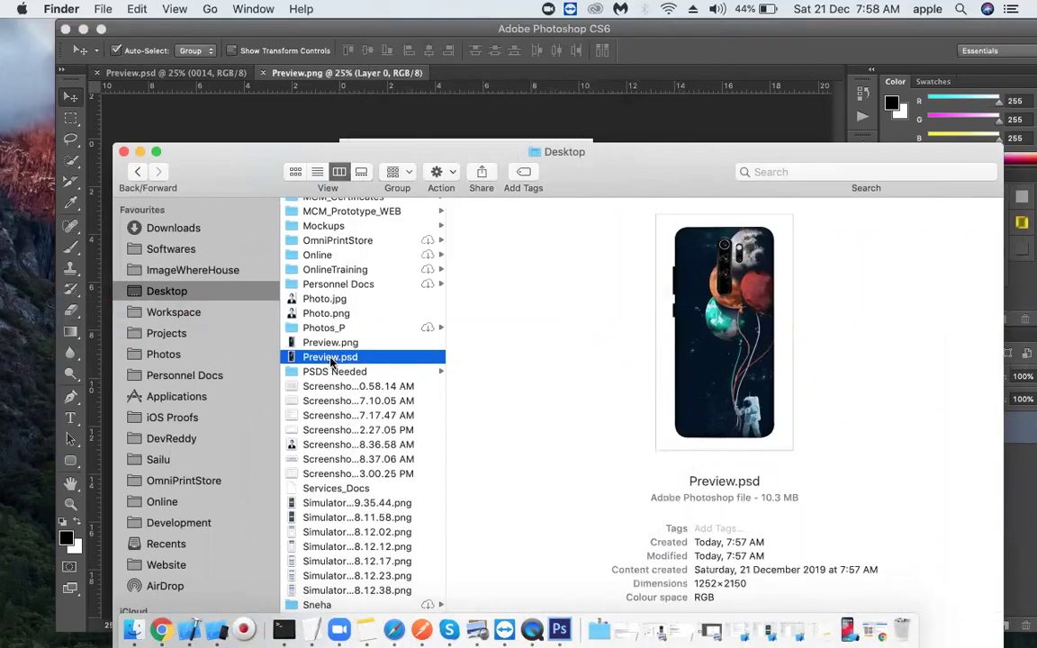
double_click(331, 359)
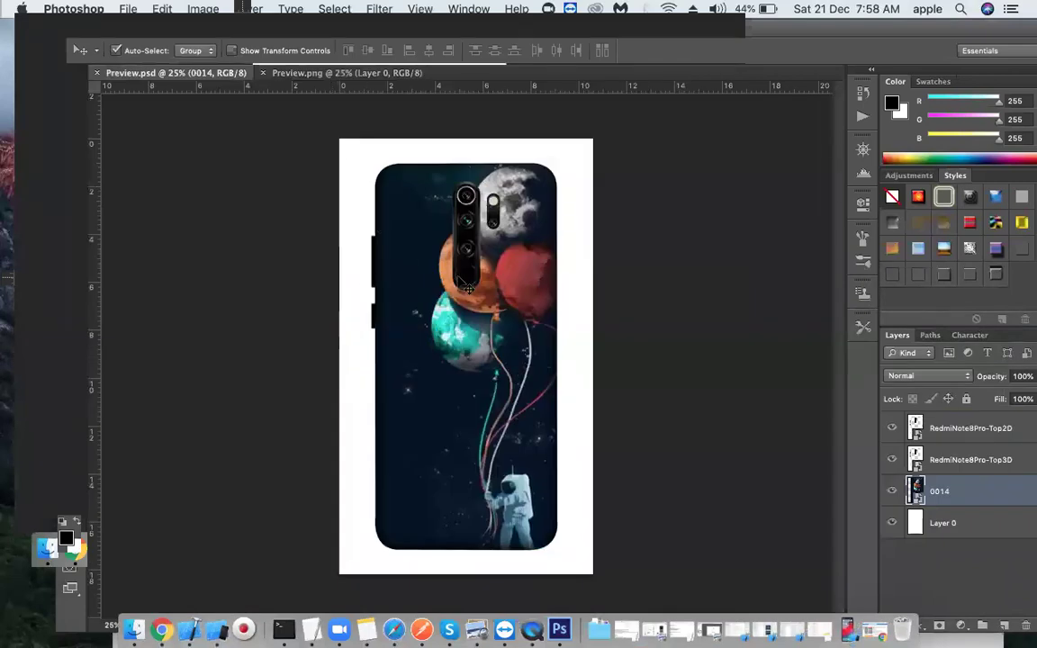
Step: Toggle the Top2D and Top3D mockup layers, then move RedmiNote8Pro-Top3D above Top2D
left_click(893, 430)
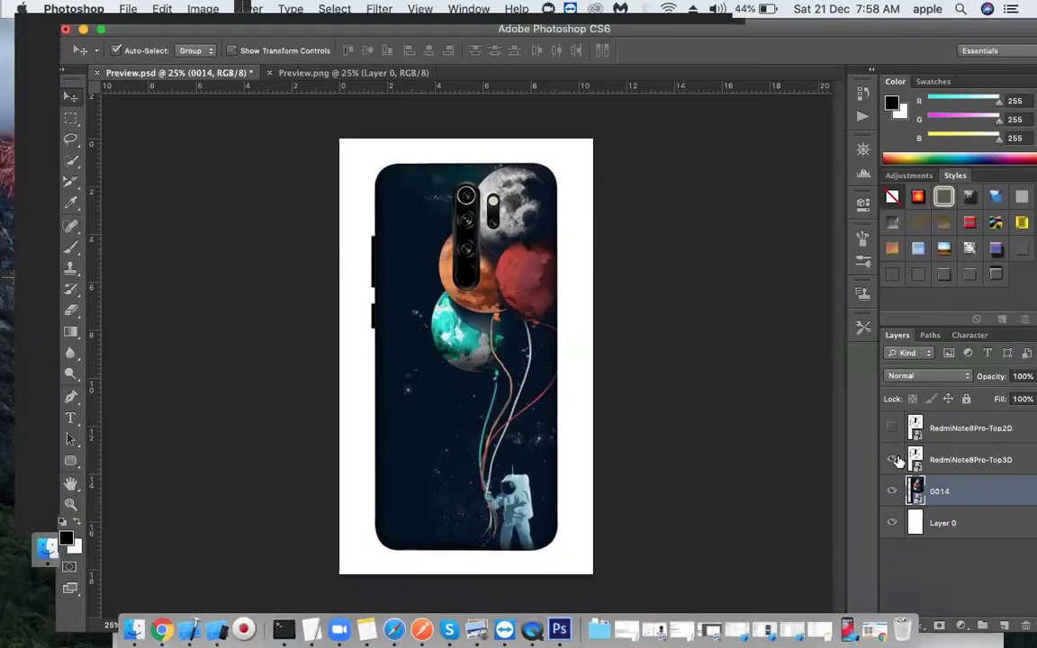
left_click(893, 460)
left_click(894, 429)
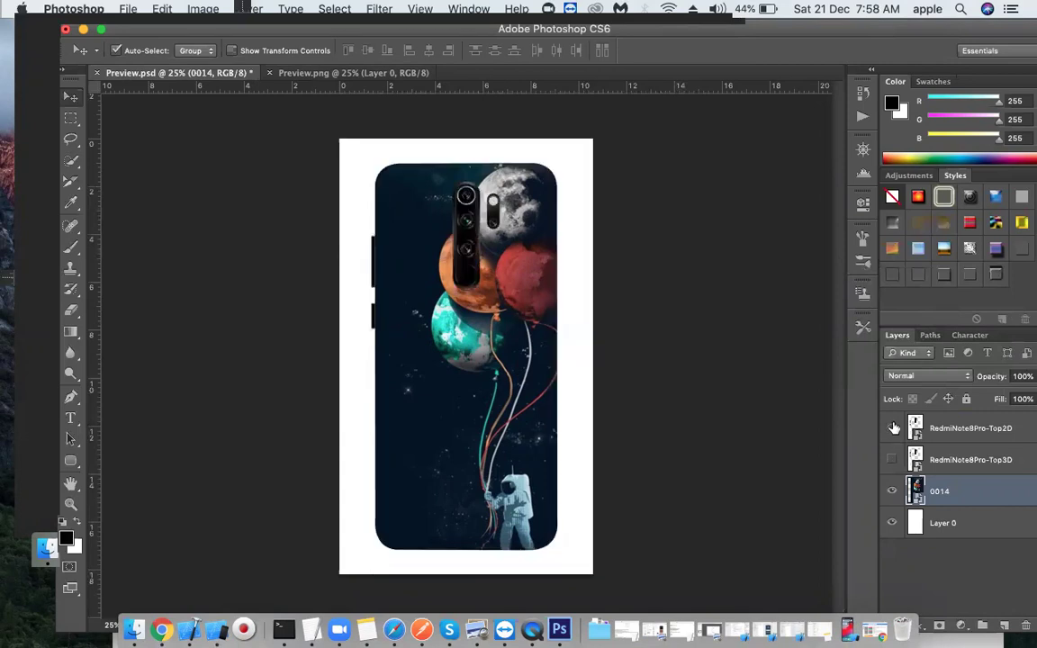
left_click(894, 460)
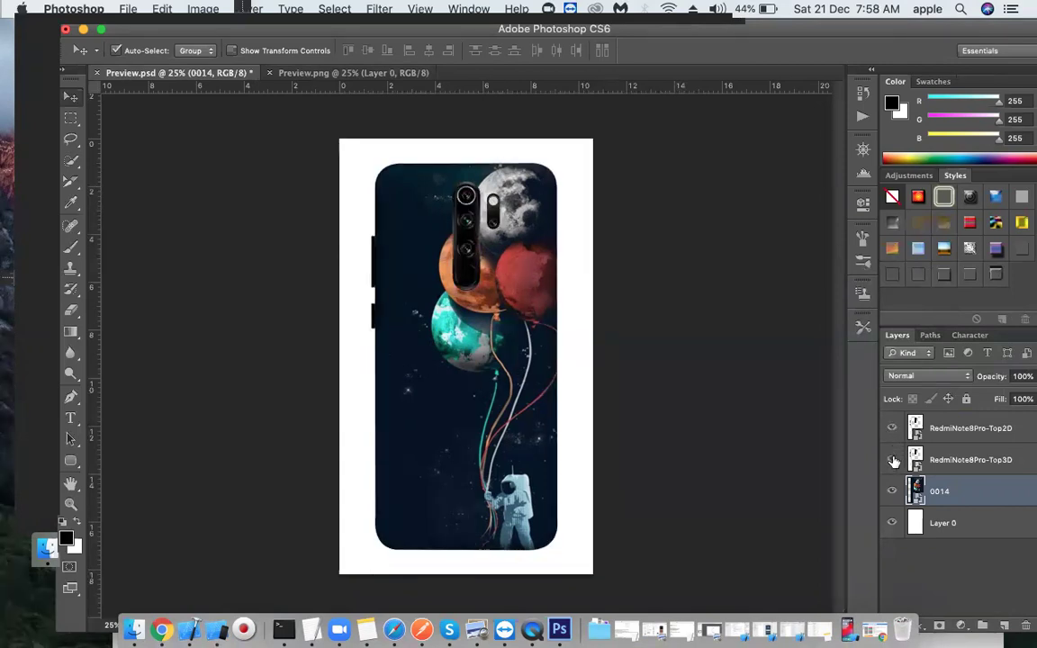
left_click(893, 460)
left_click(892, 429)
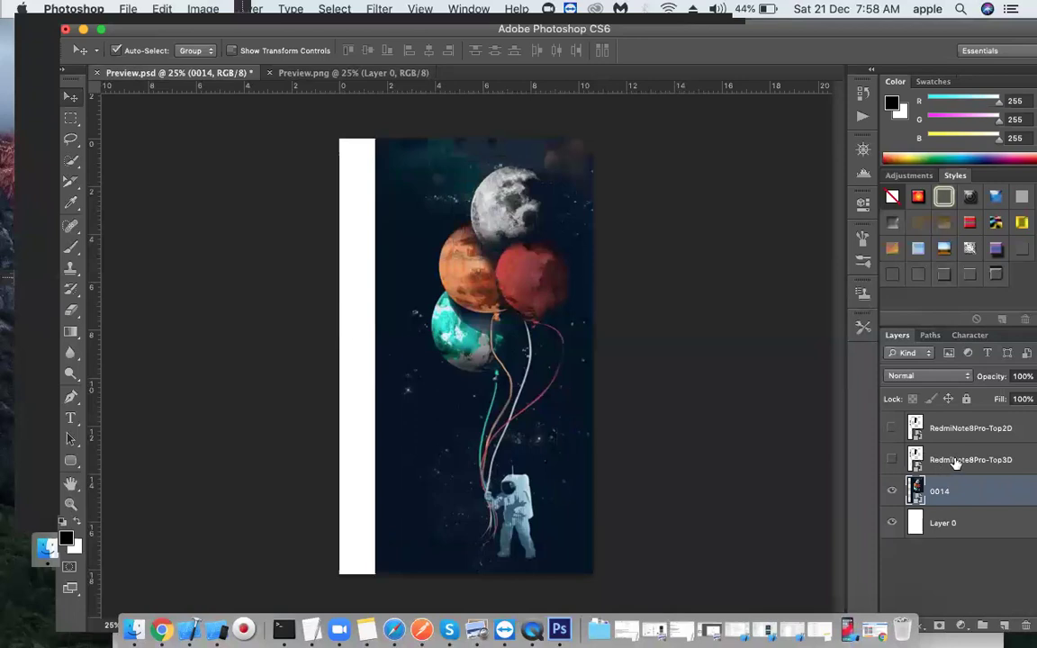
left_click_drag(956, 462, 947, 419)
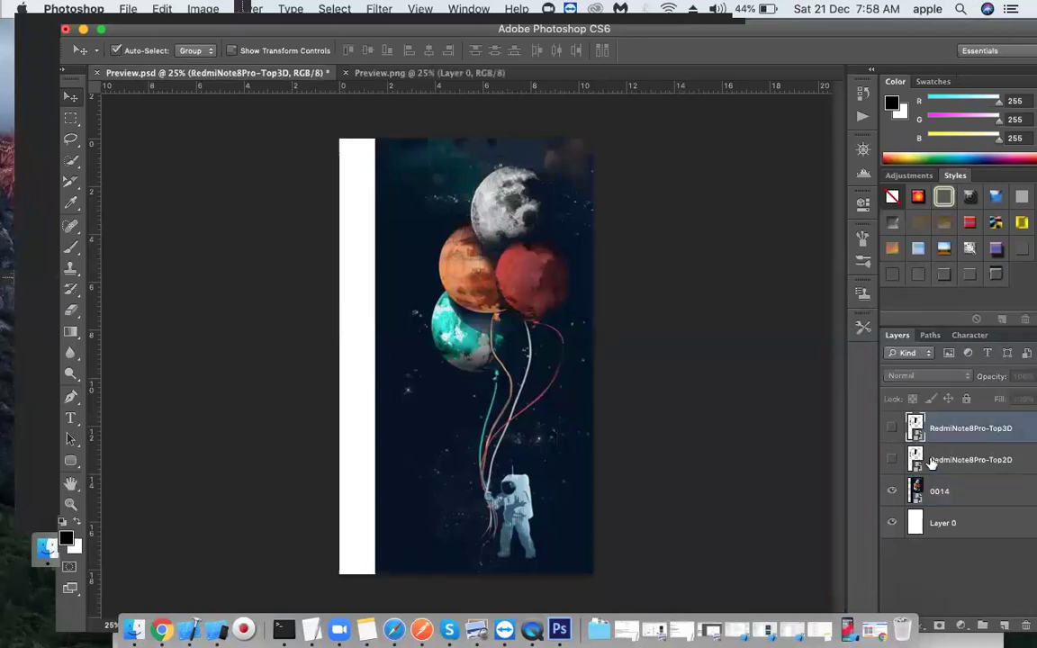
Step: Compare the Top3D and Top2D mockups by toggling visibility, finally hiding both layers
left_click(892, 429)
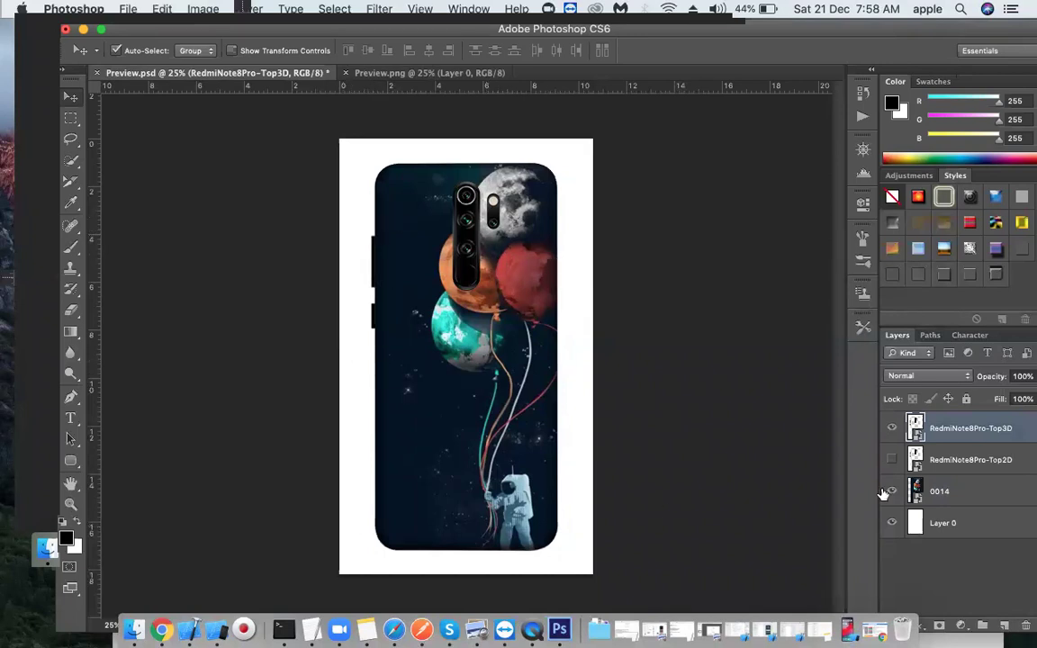
left_click(892, 430)
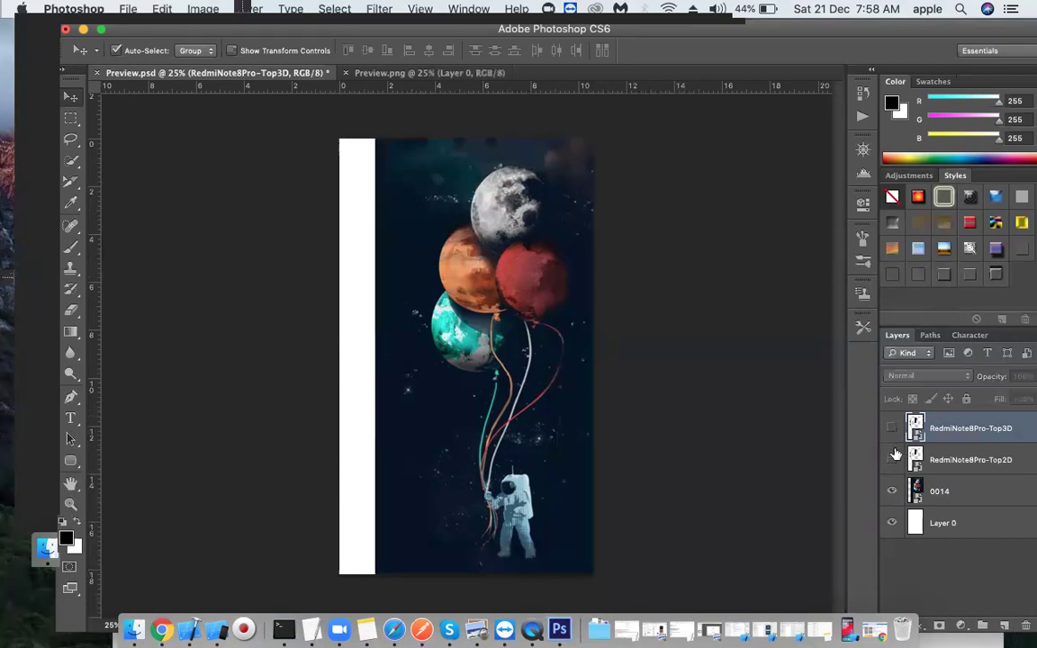
left_click(893, 459)
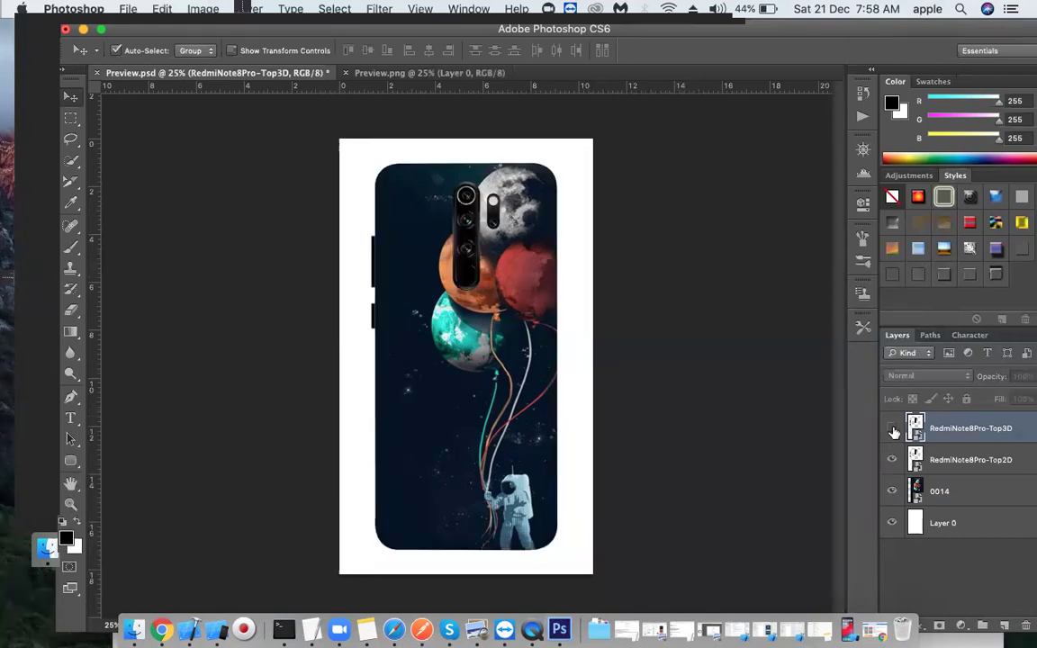
left_click(893, 431)
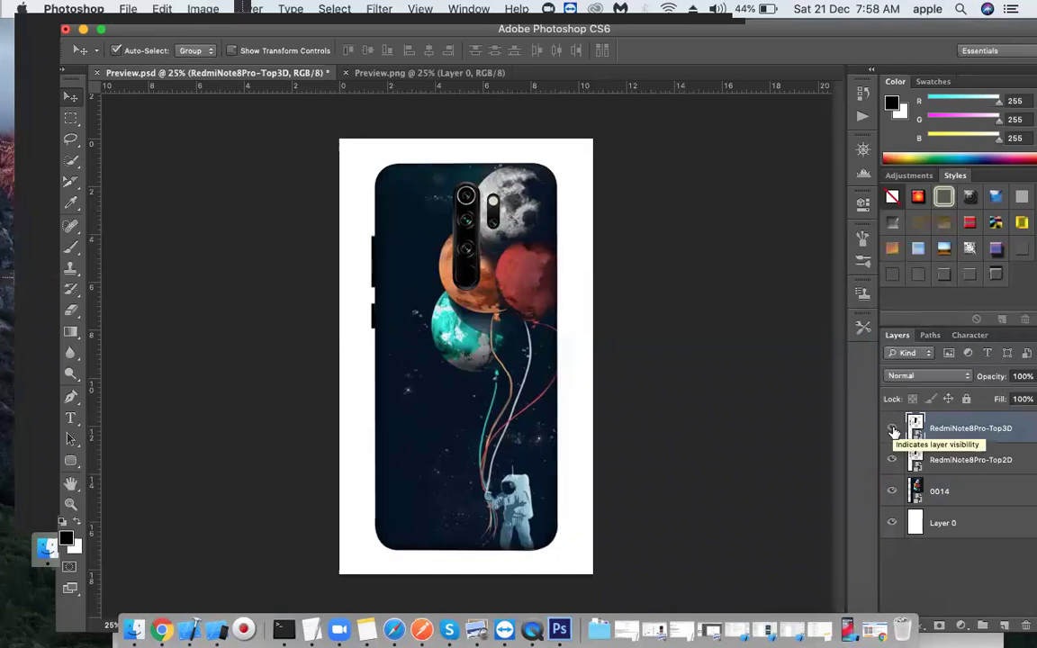
left_click(893, 430)
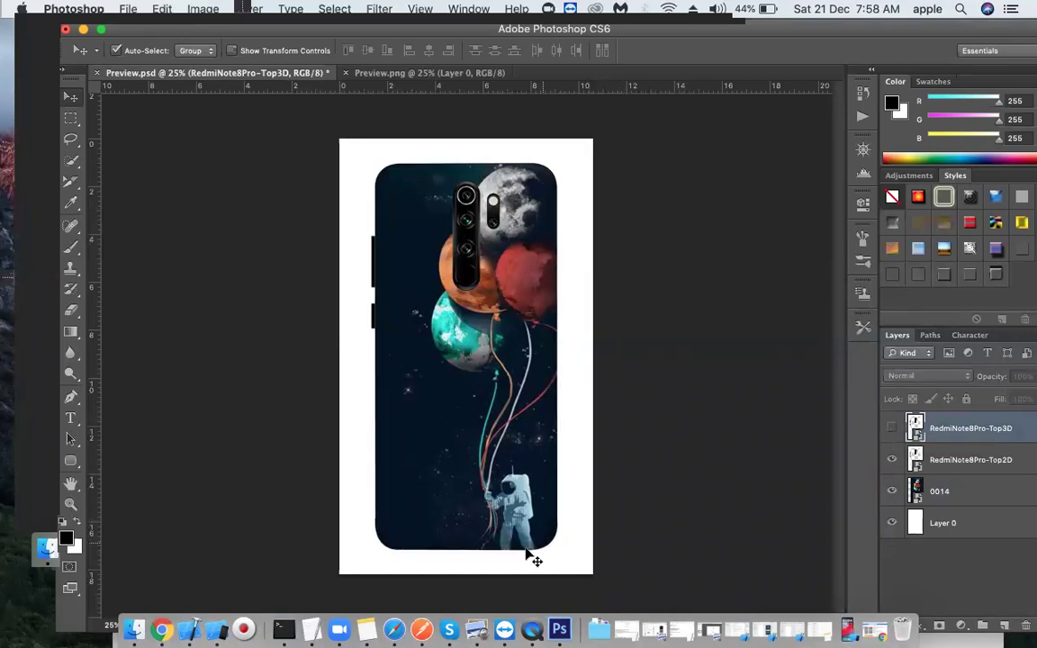
left_click(892, 428)
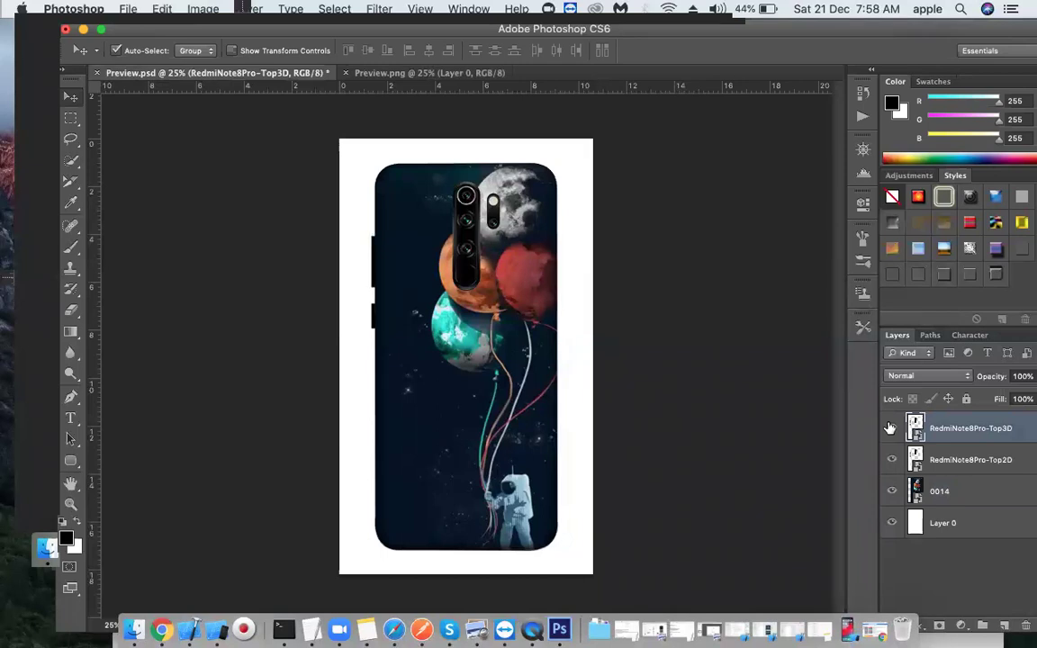
left_click(892, 428)
left_click(891, 428)
left_click(889, 428)
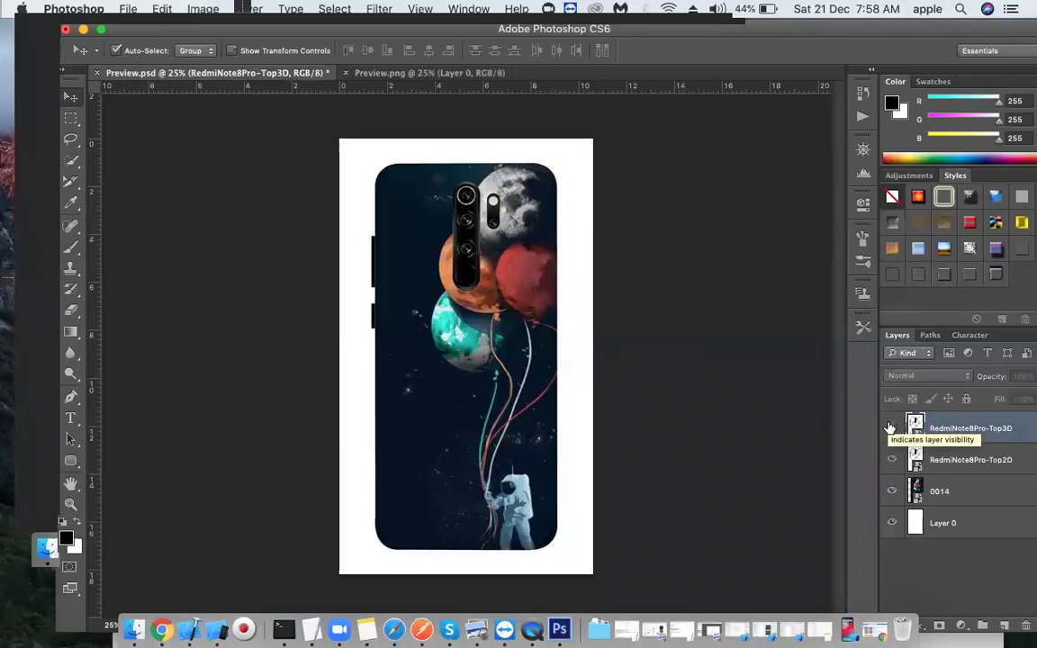
left_click(893, 461)
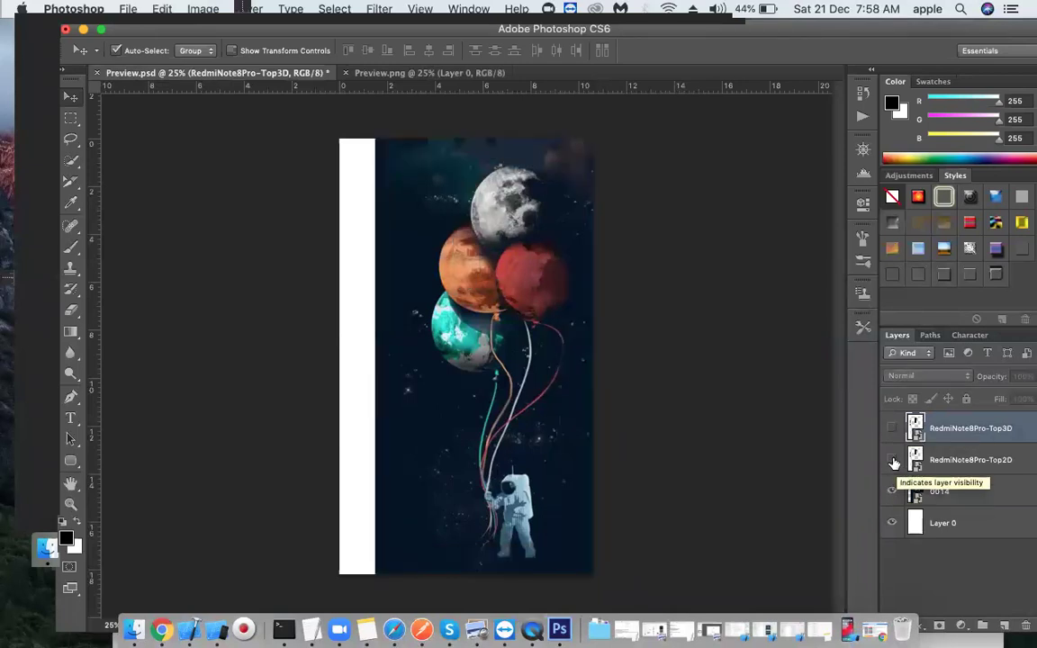